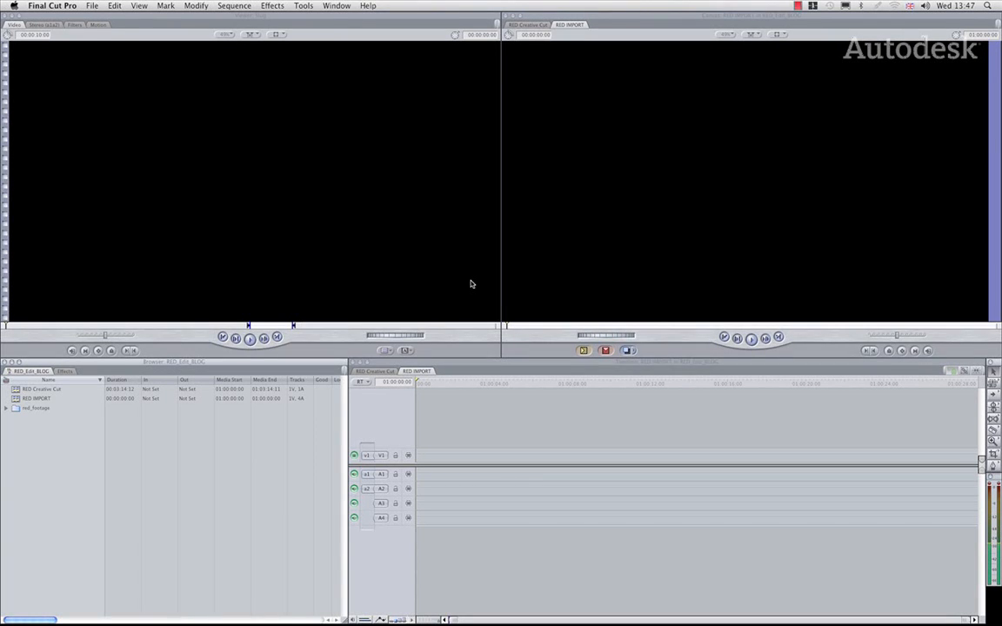
Import the medium-resolution proxy R004_C003_0311MM_M.mov from the R004_C003_0311MM.RDC folder into the project
right_click(37, 460)
mouse_move(63, 457)
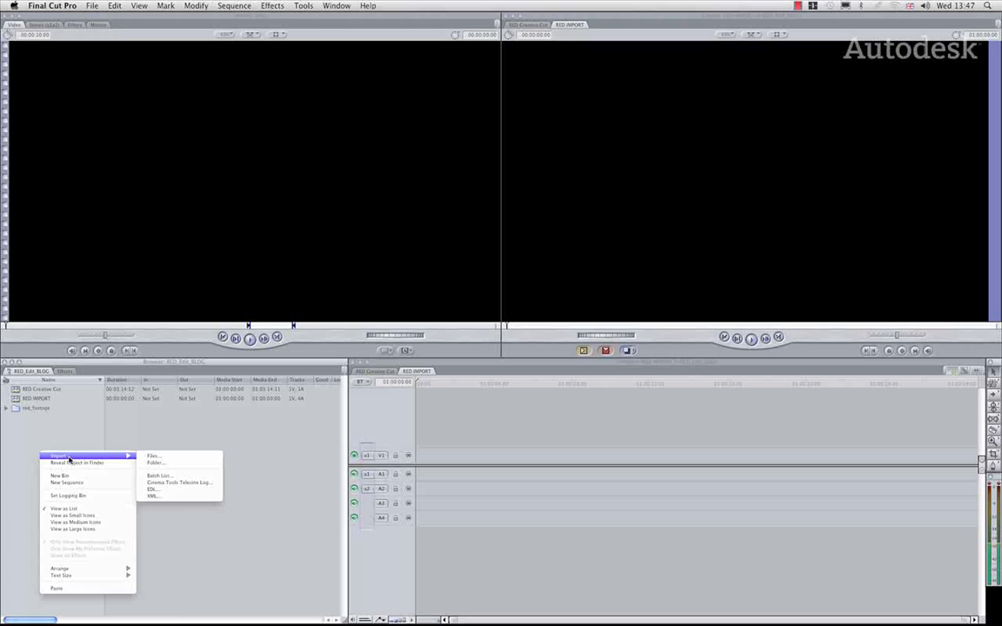
click(153, 459)
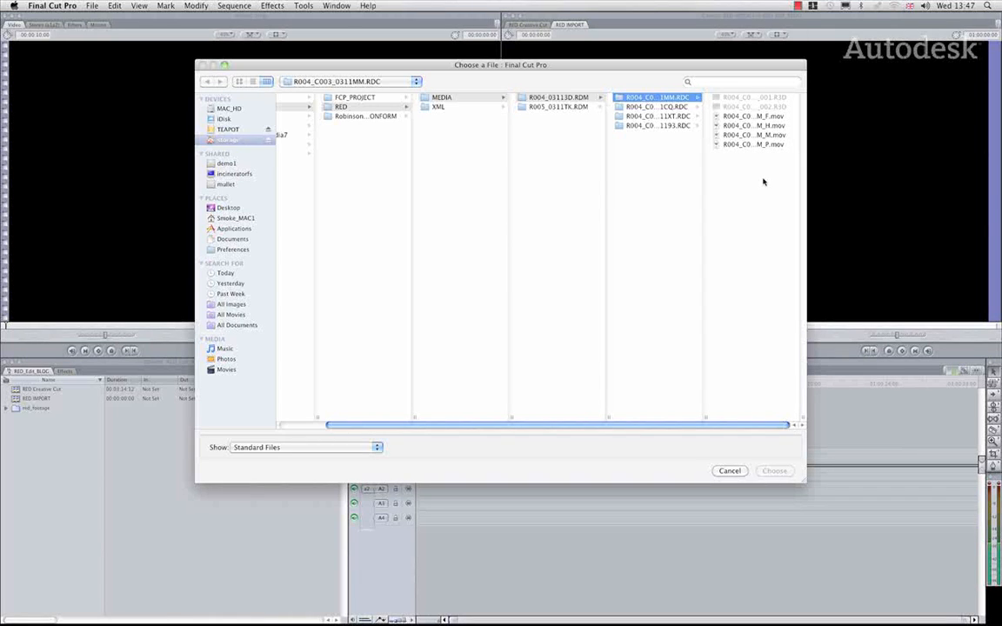
click(750, 136)
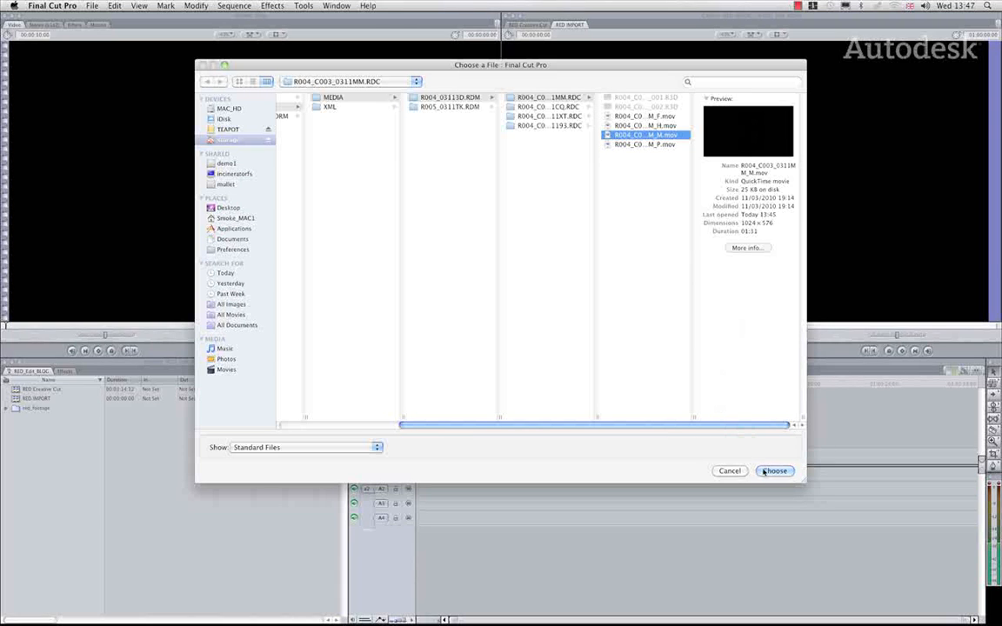
click(774, 470)
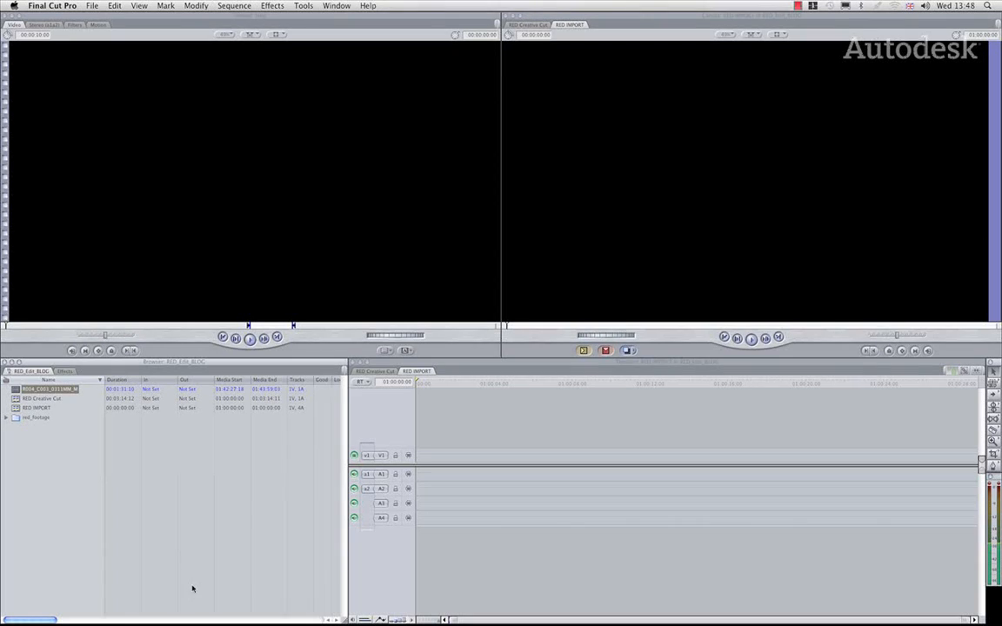
Widen the Reel column in the browser to examine the imported clip's full reel name
drag(51, 622, 266, 622)
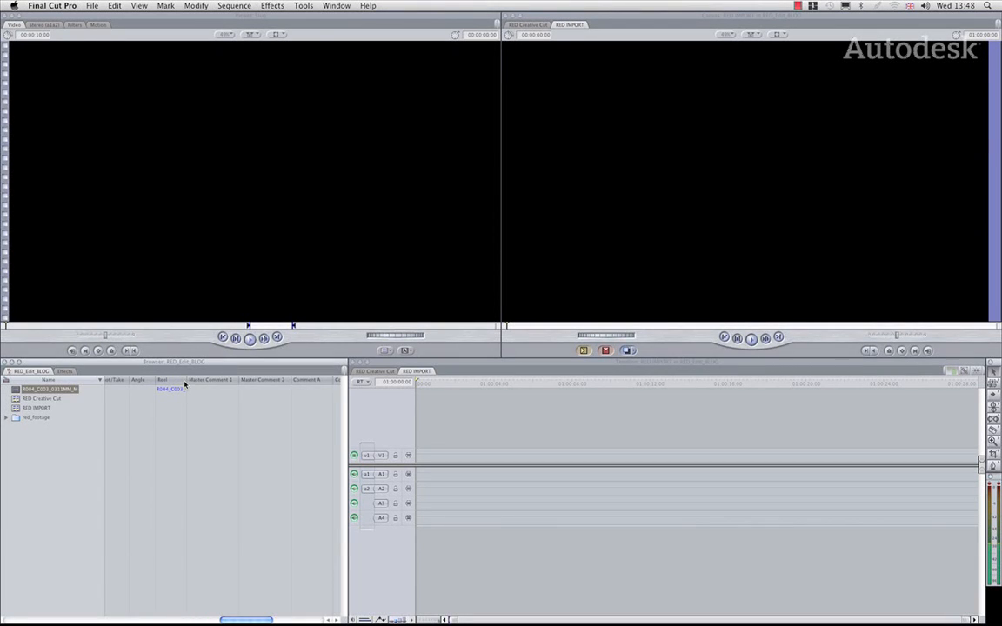
drag(184, 382, 257, 383)
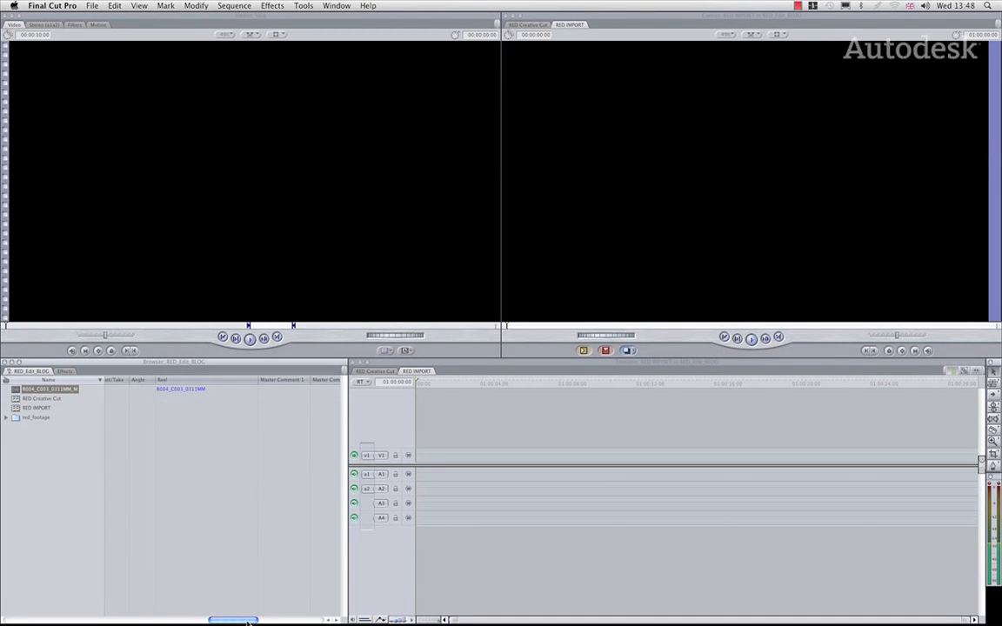
drag(230, 620, 37, 622)
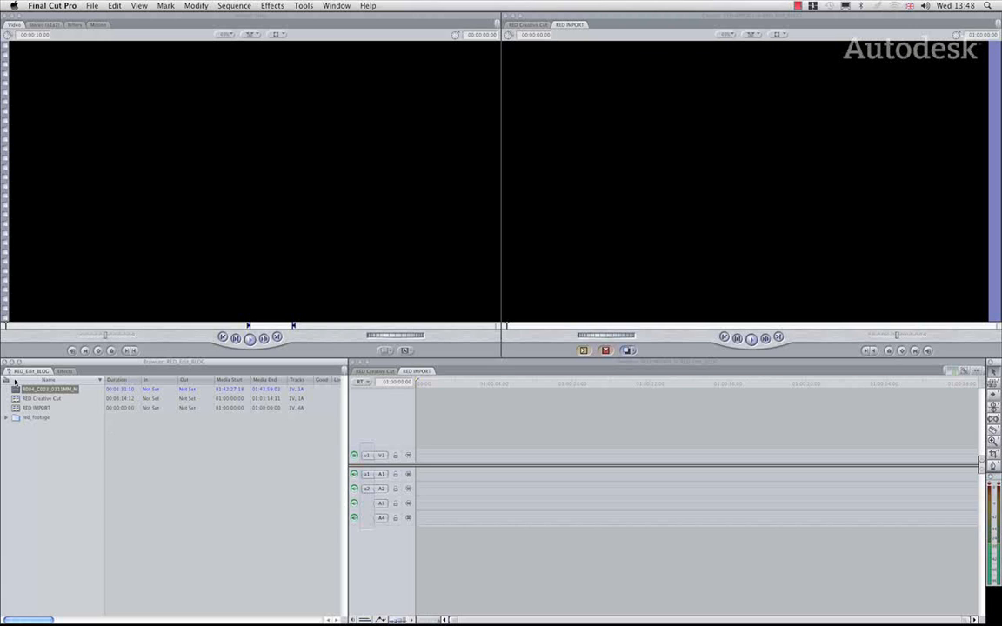
Place the imported clip in the RED IMPORT sequence on V1, match the sequence settings to the clip, and scrub through it
drag(15, 390, 425, 459)
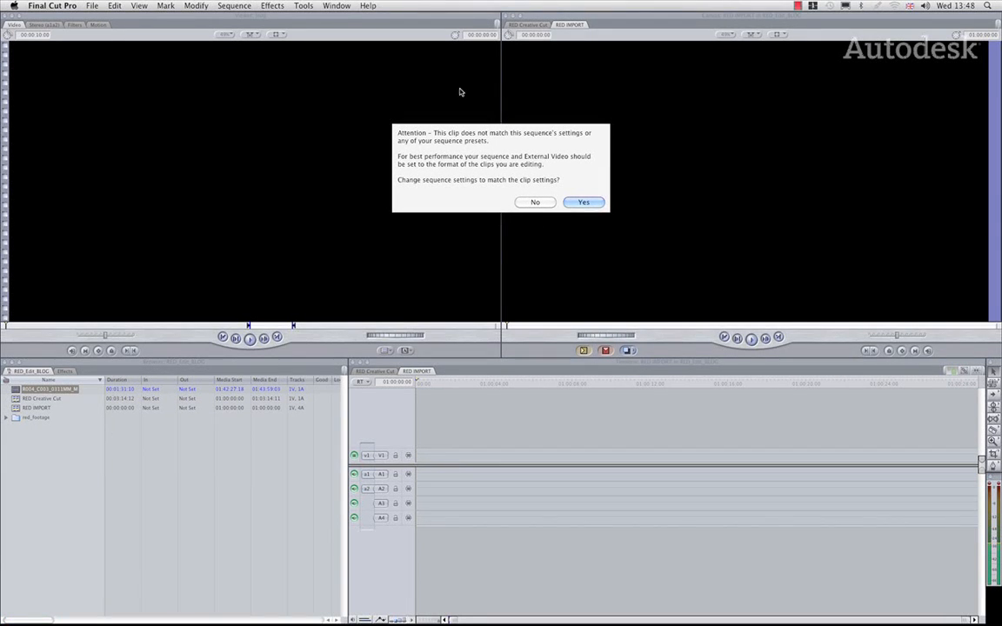
click(584, 202)
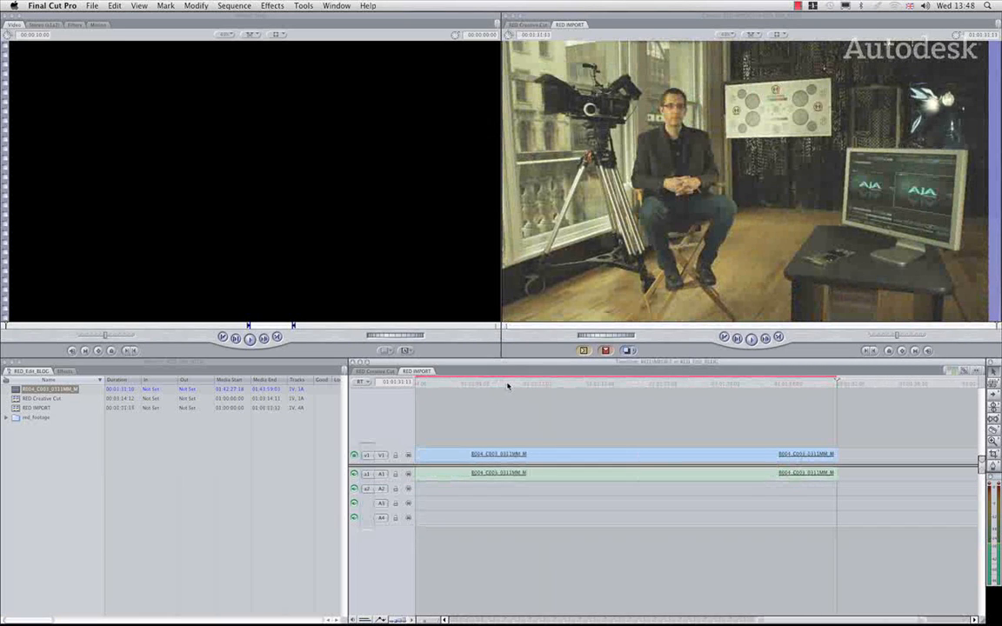
click(465, 385)
drag(465, 386, 566, 401)
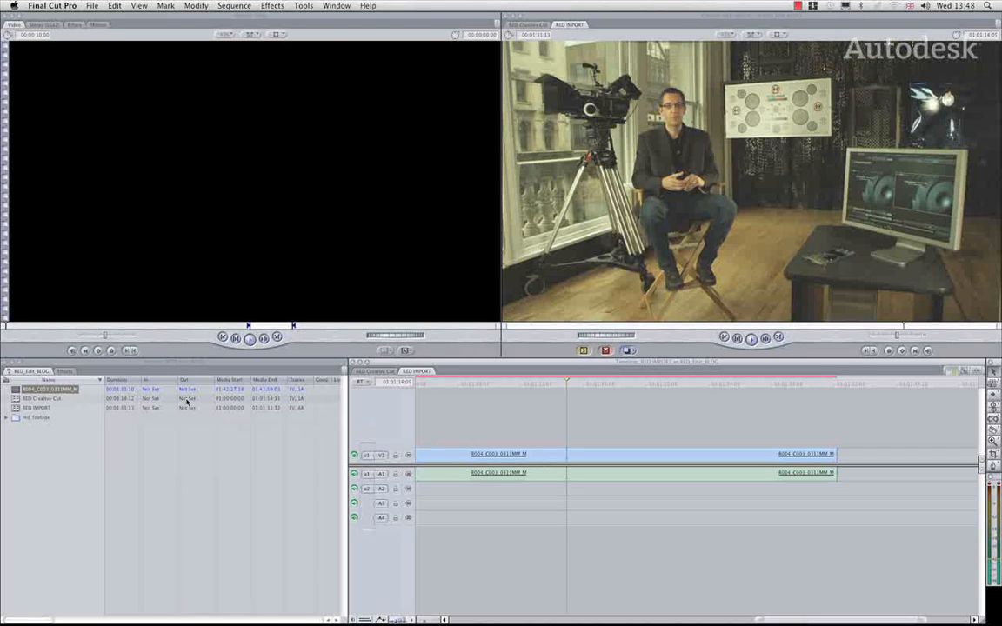
Switch to the RED Creative Cut sequence and scrub through its edited clips
click(375, 372)
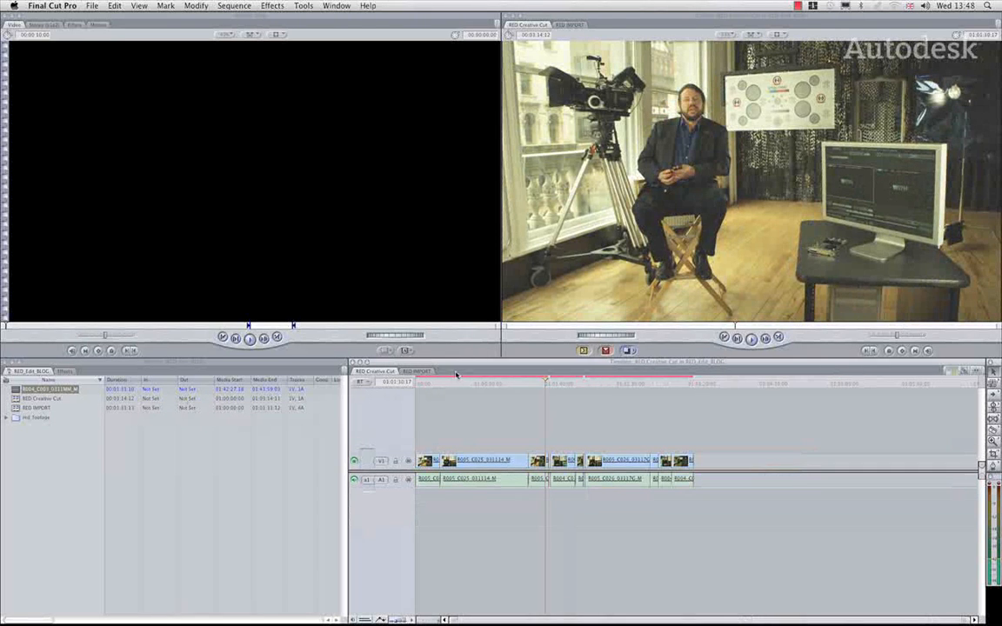
drag(453, 388, 569, 400)
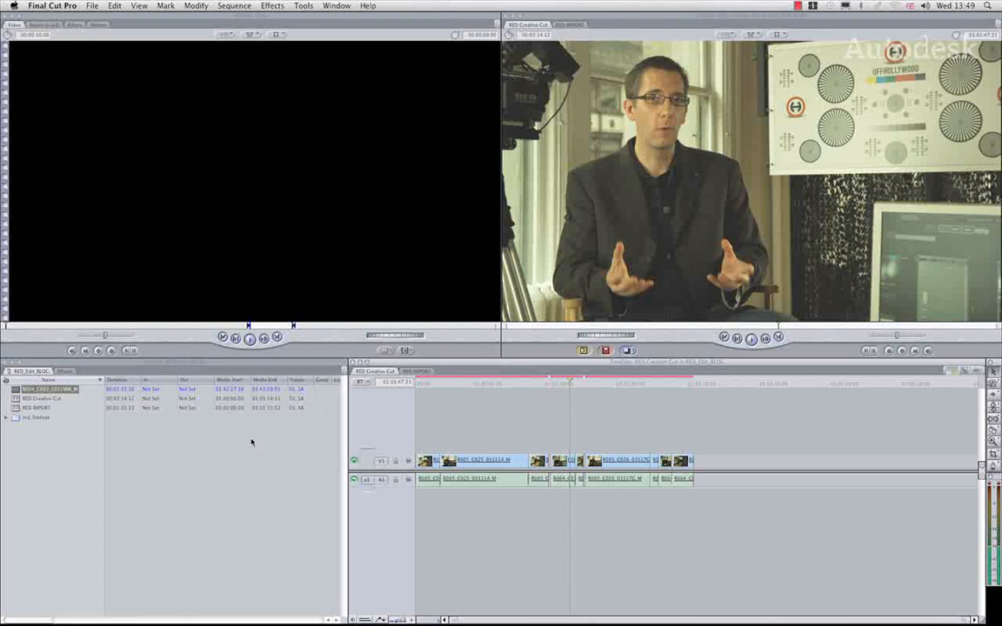
Start an XML export of the RED Creative Cut sequence in Apple XML Interchange Format, version 2
click(18, 399)
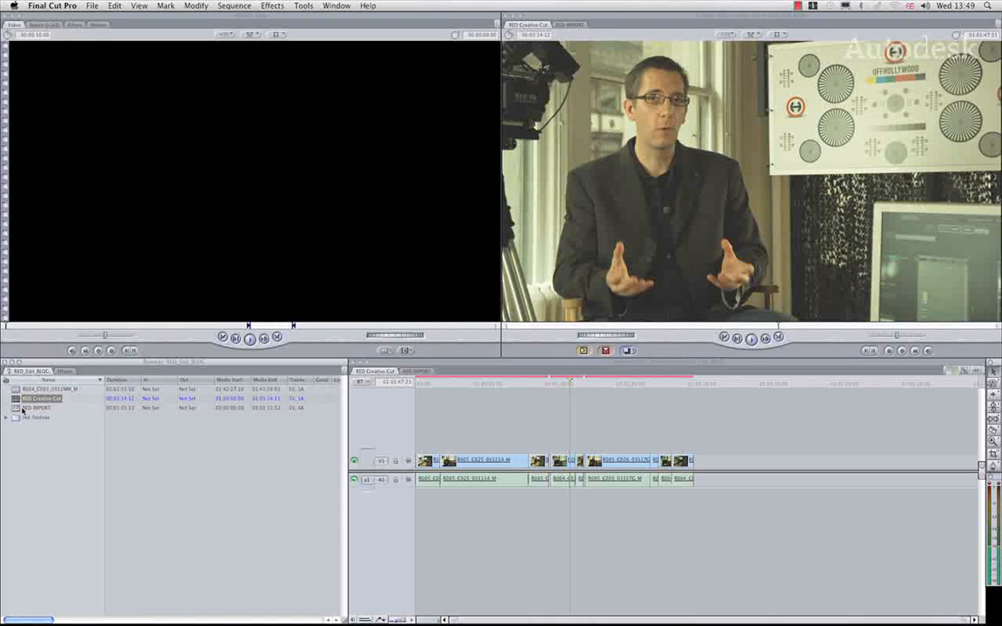
right_click(15, 399)
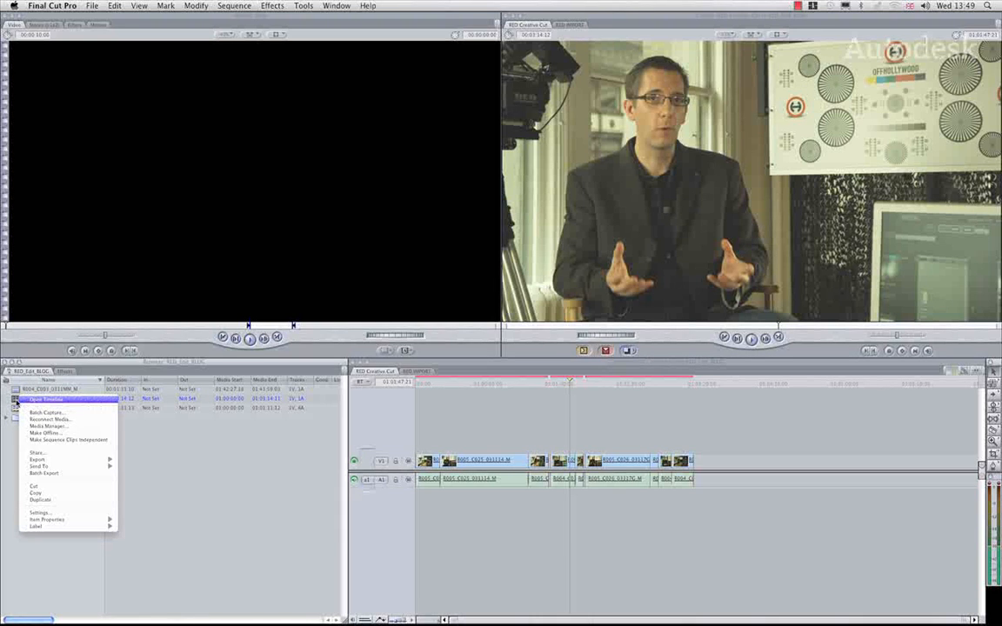
mouse_move(98, 461)
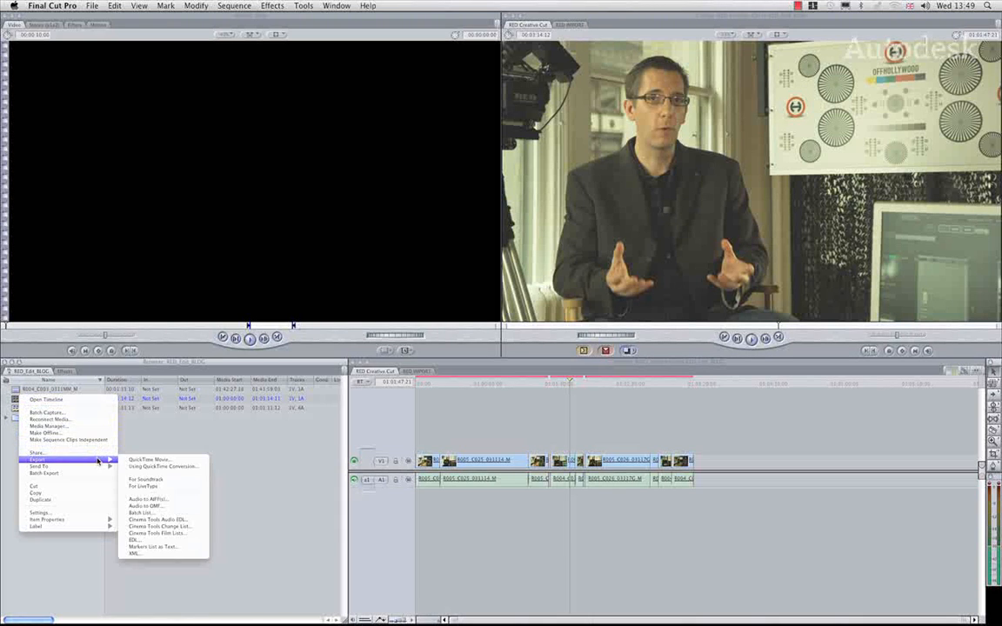
click(197, 556)
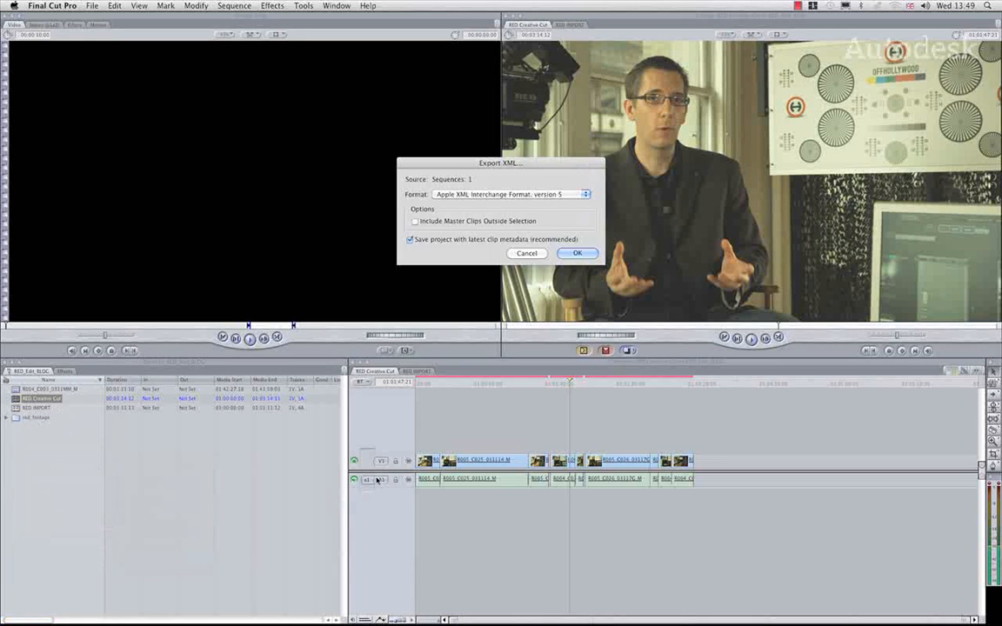
click(557, 194)
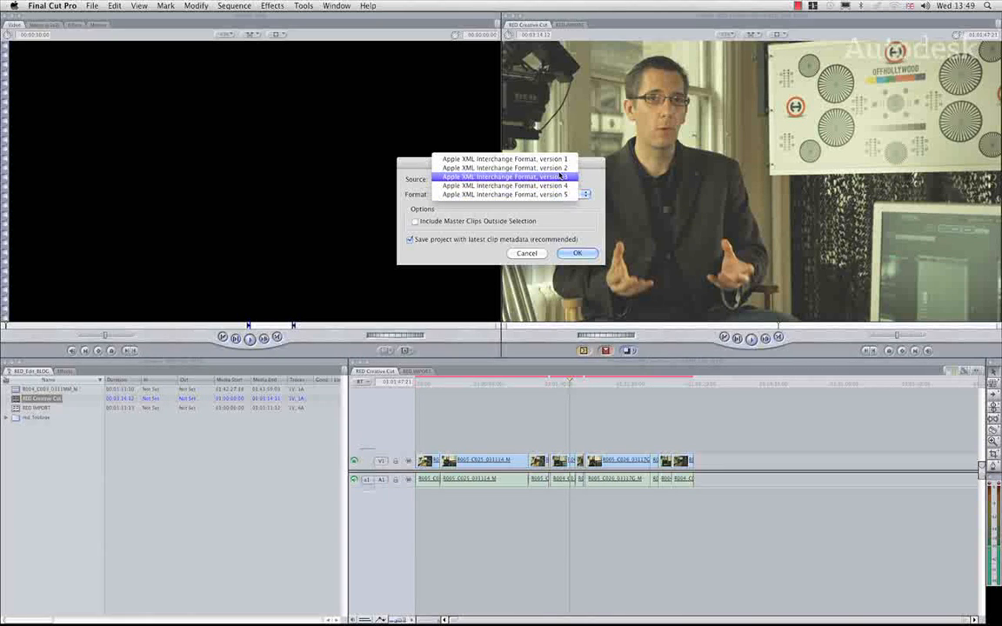
click(505, 168)
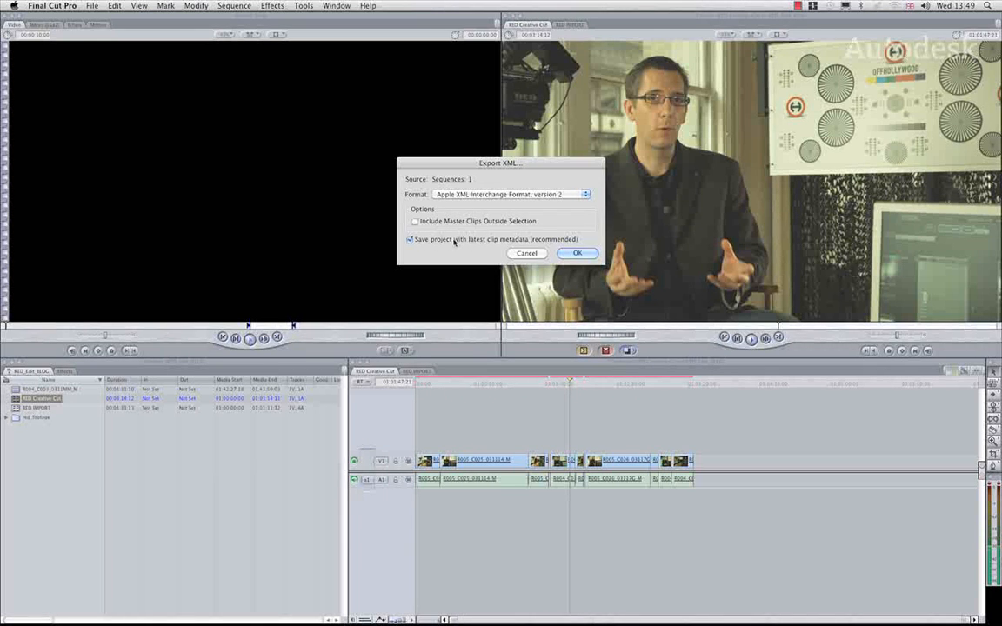
click(576, 253)
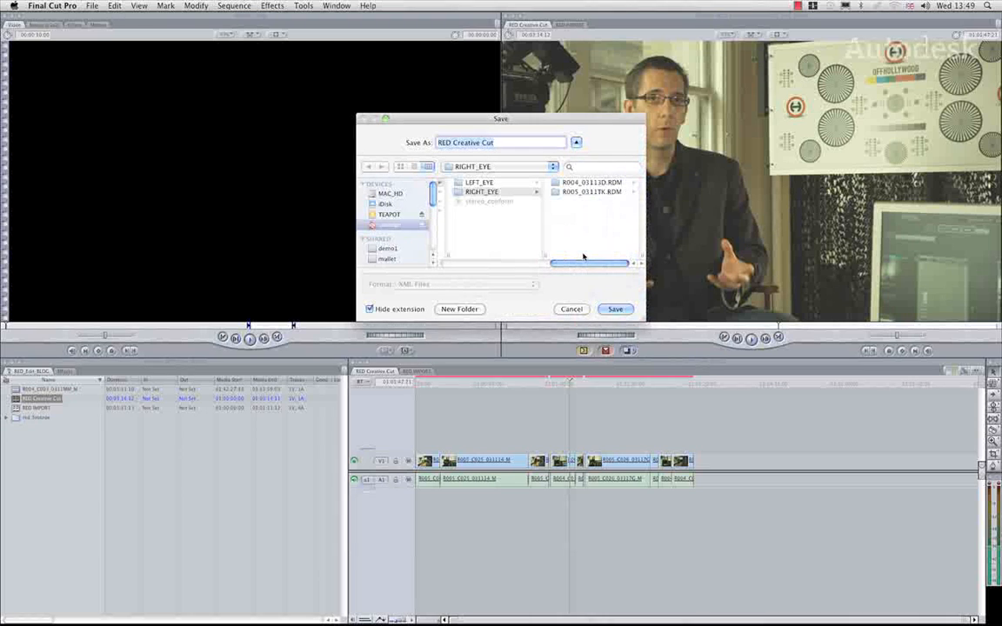
Save the exported XML as RED Creative Cut in the XML folder inside BLOG/RED on the storage drive
click(389, 225)
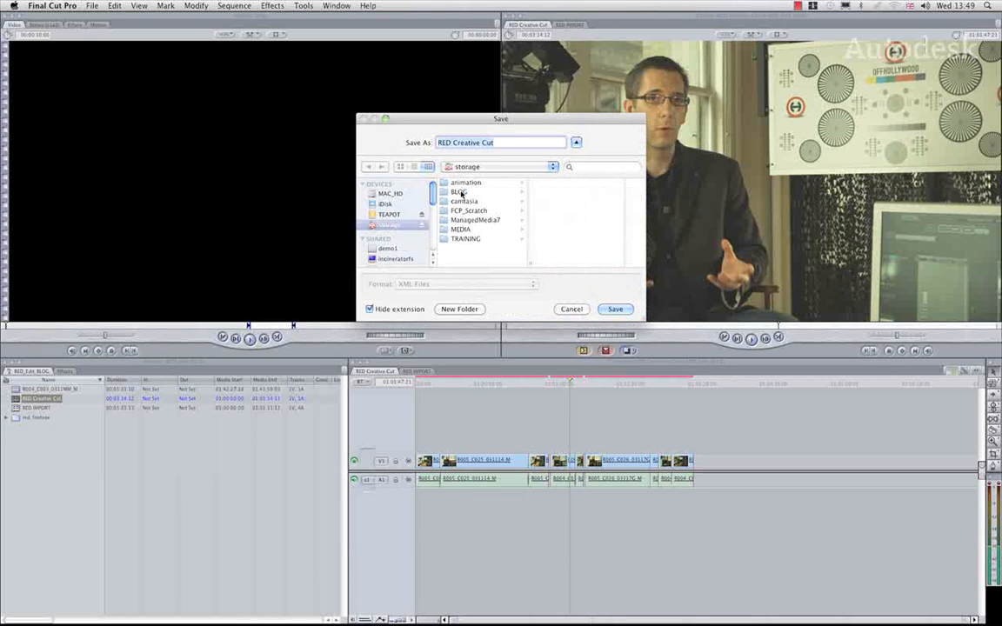
click(458, 191)
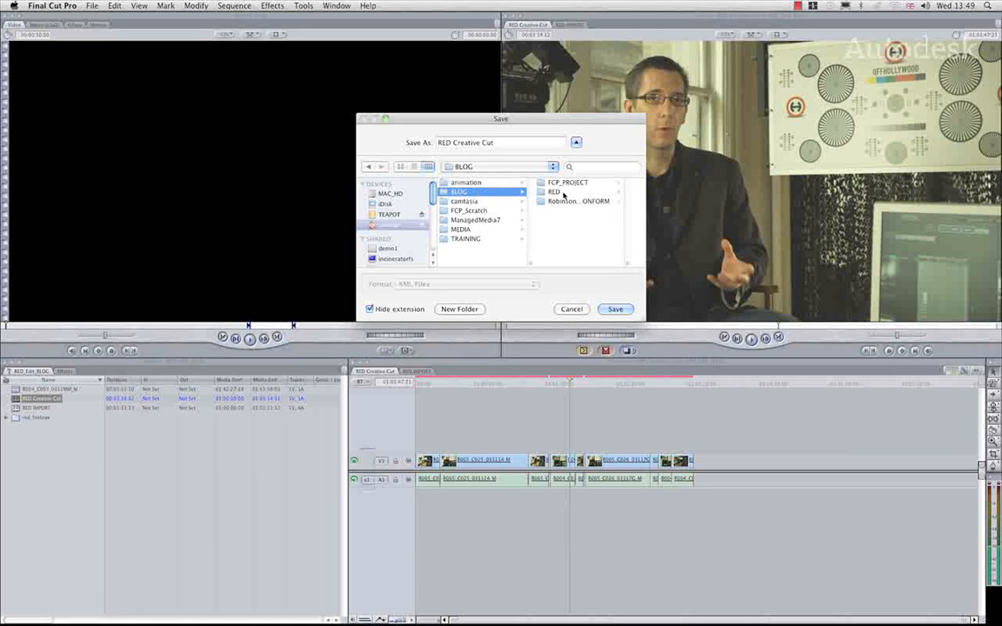
click(555, 191)
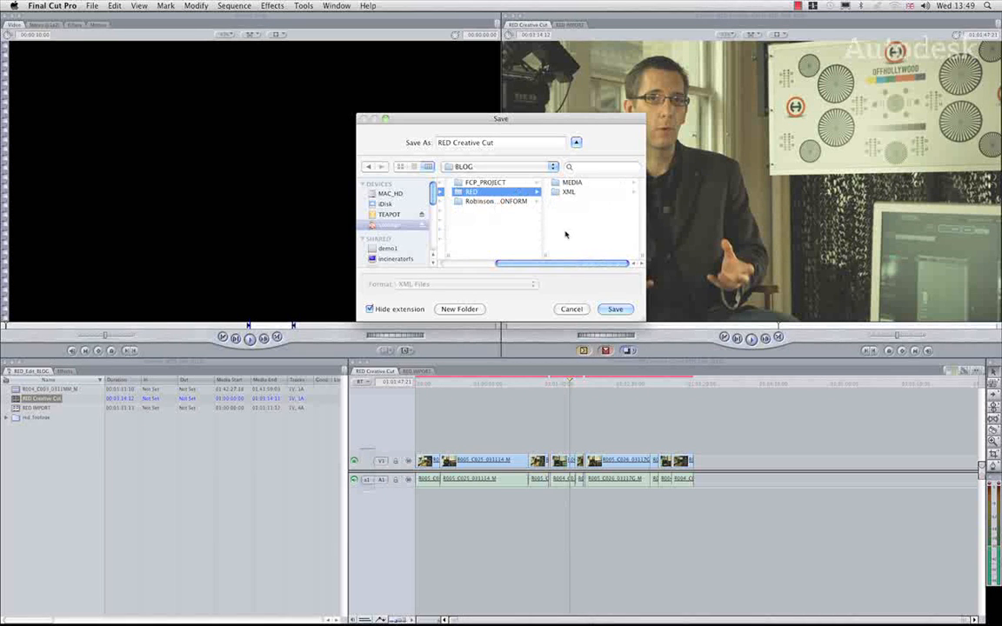
click(565, 183)
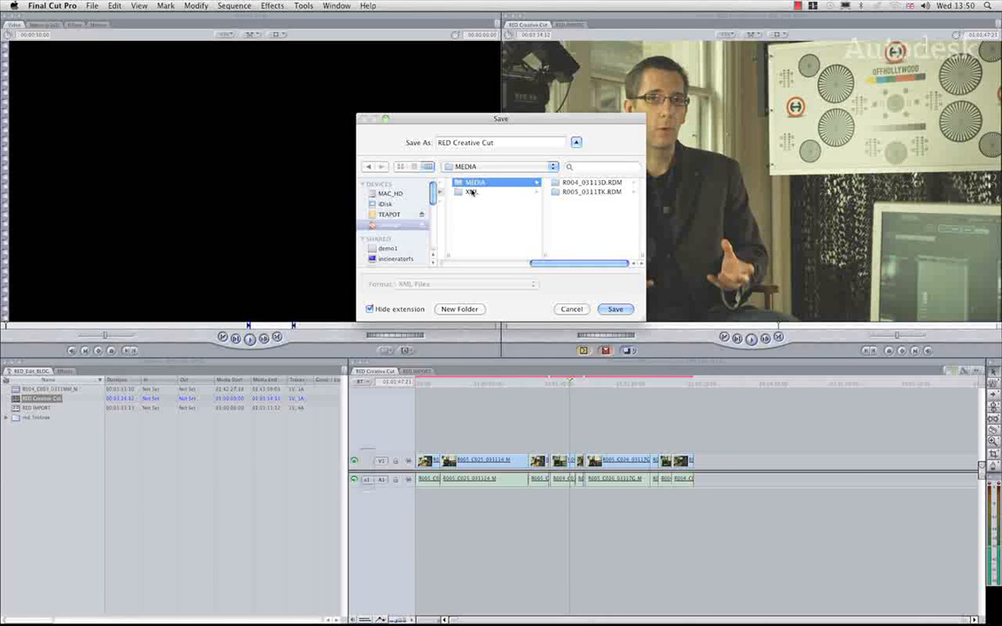
key(Down)
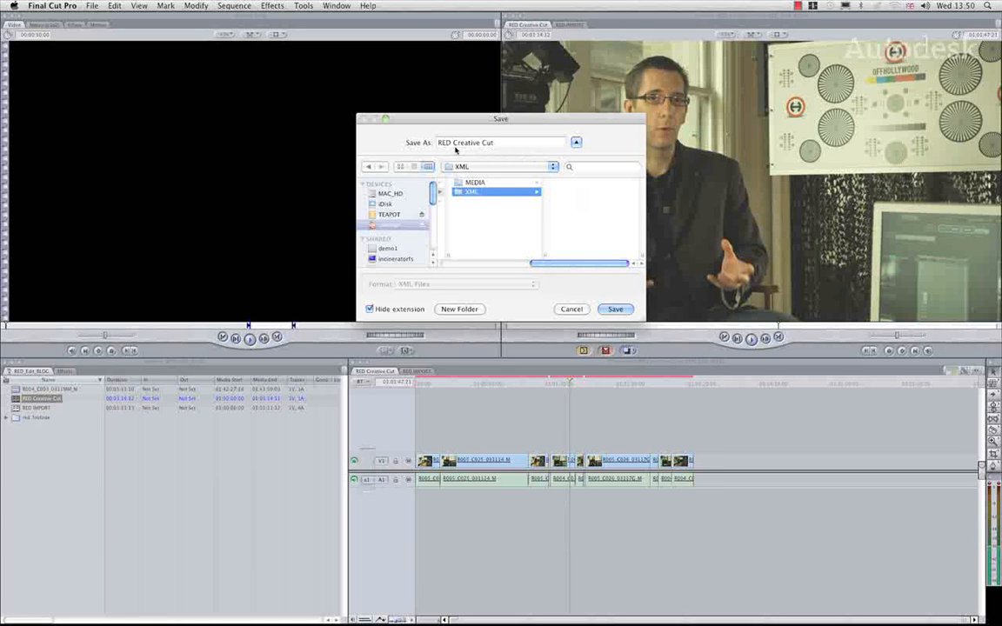
click(615, 310)
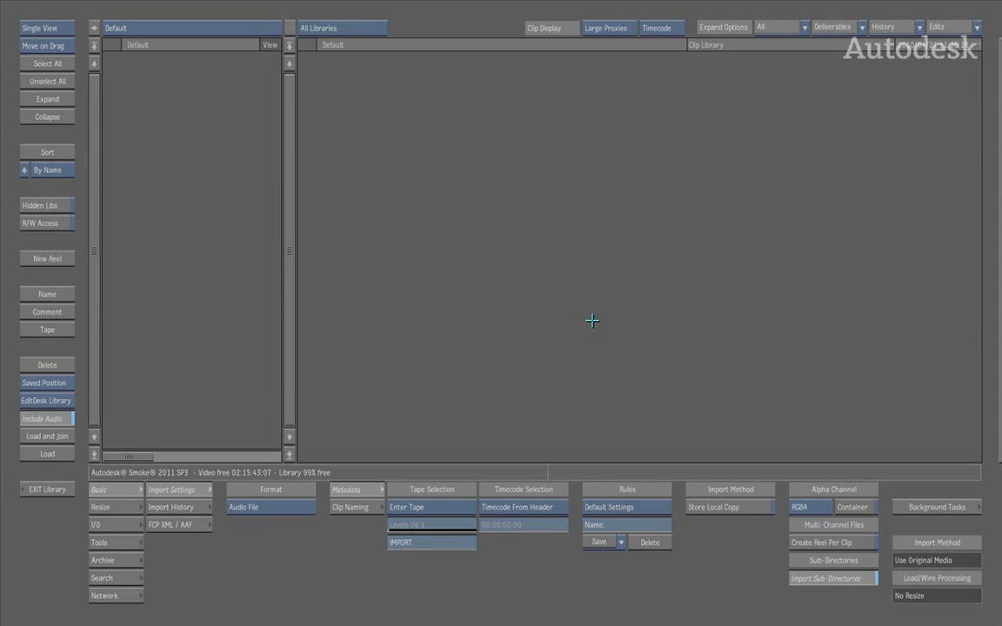
In Autodesk Smoke, expand the gateway on network server 146.248.101.10 and load the USER: RED_IMPORT selection set for the RED directory
click(105, 596)
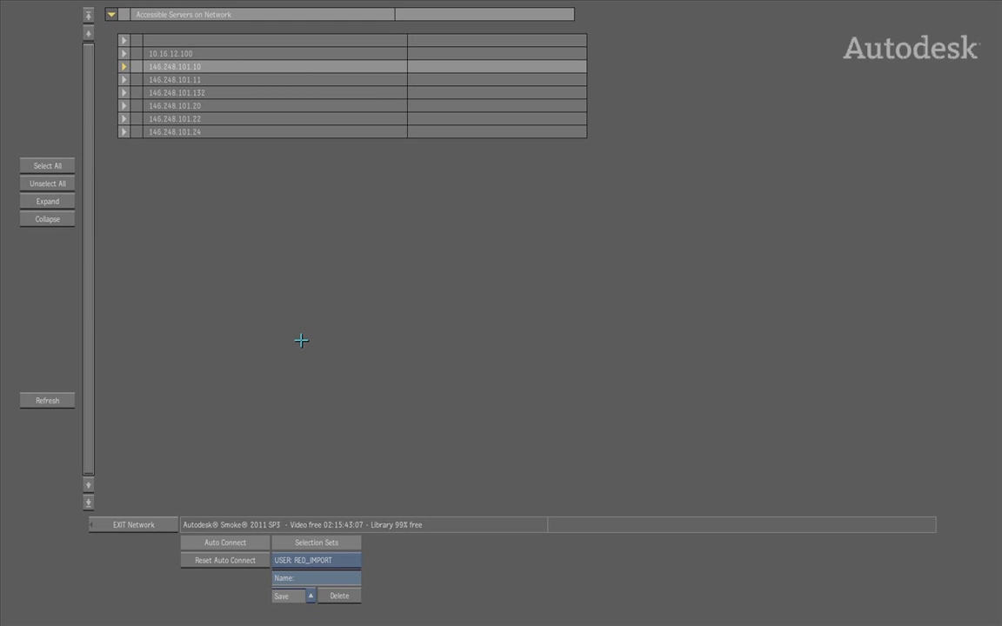
click(123, 67)
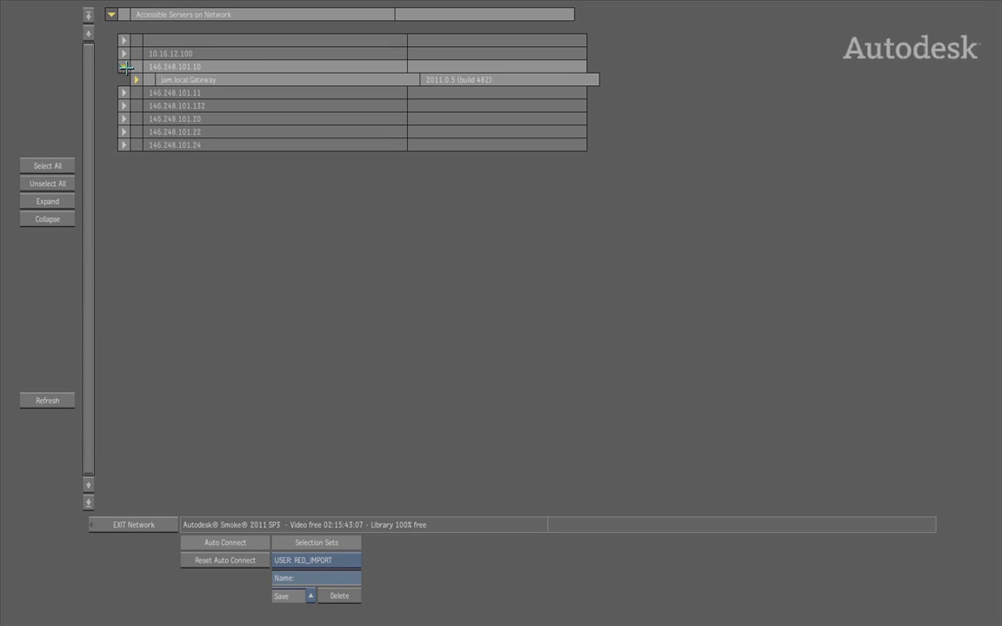
click(137, 79)
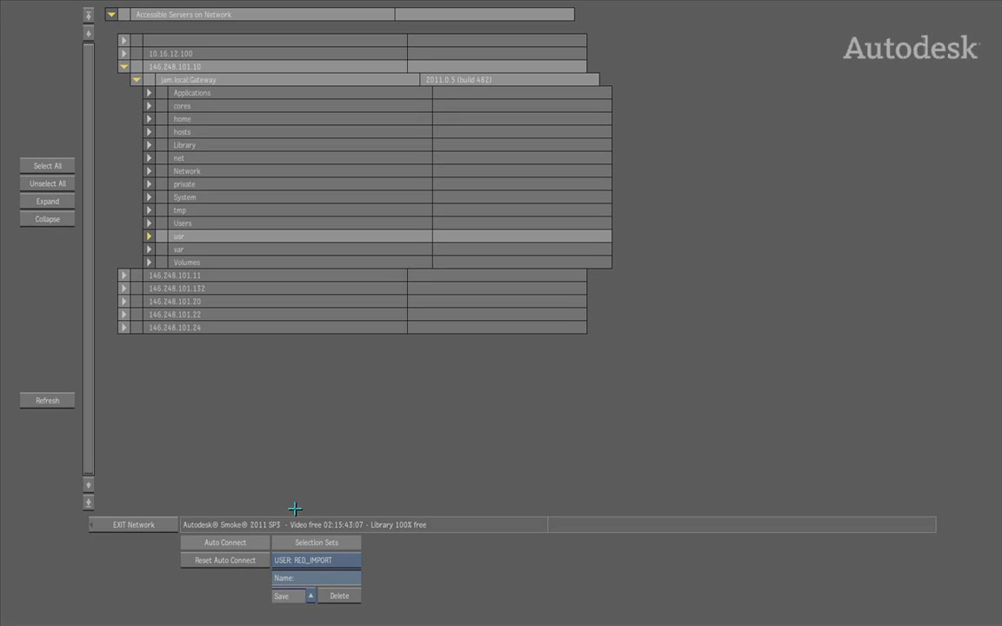
click(347, 542)
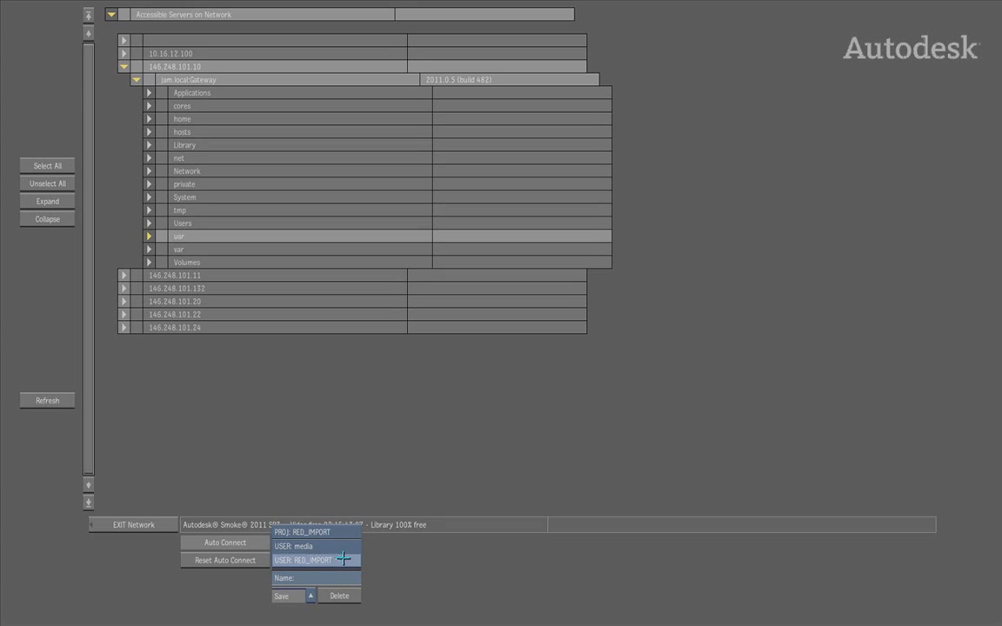
click(345, 561)
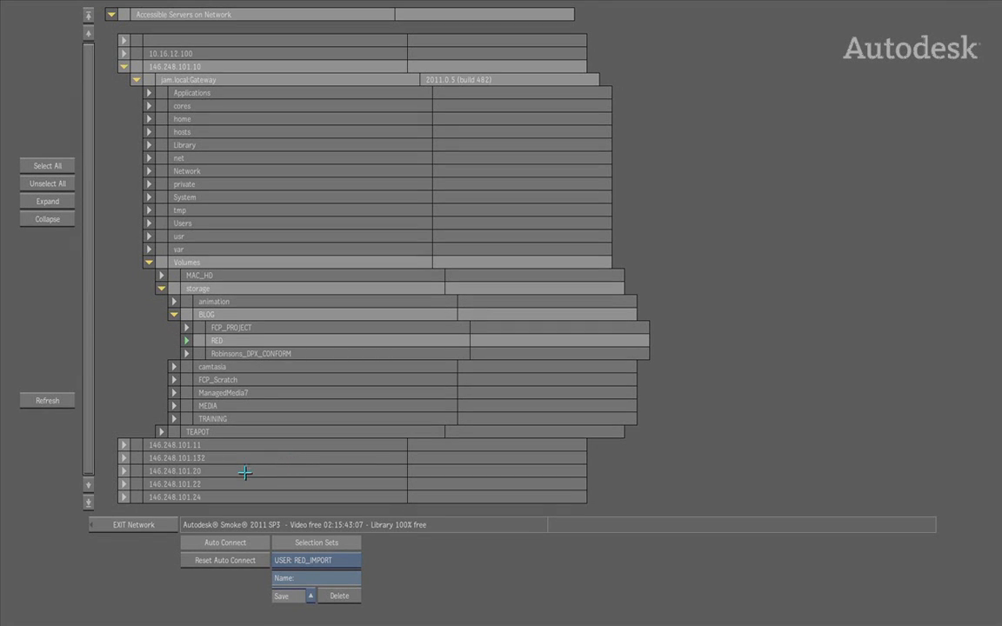
click(140, 525)
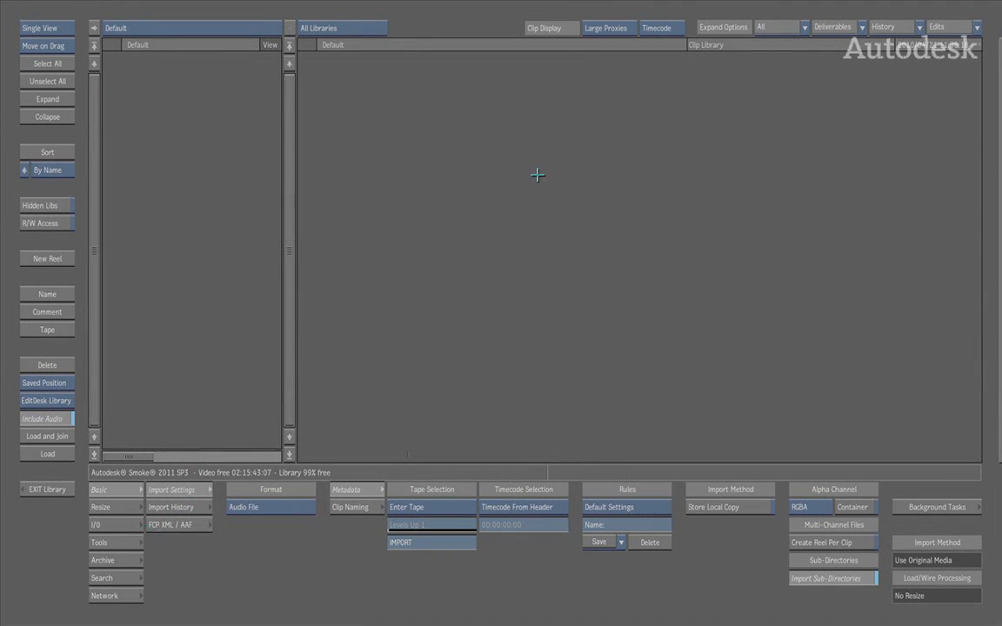
Open the gateway library /Volumes/storage/BLOG/RED and expand its XML and MEDIA folders
click(148, 26)
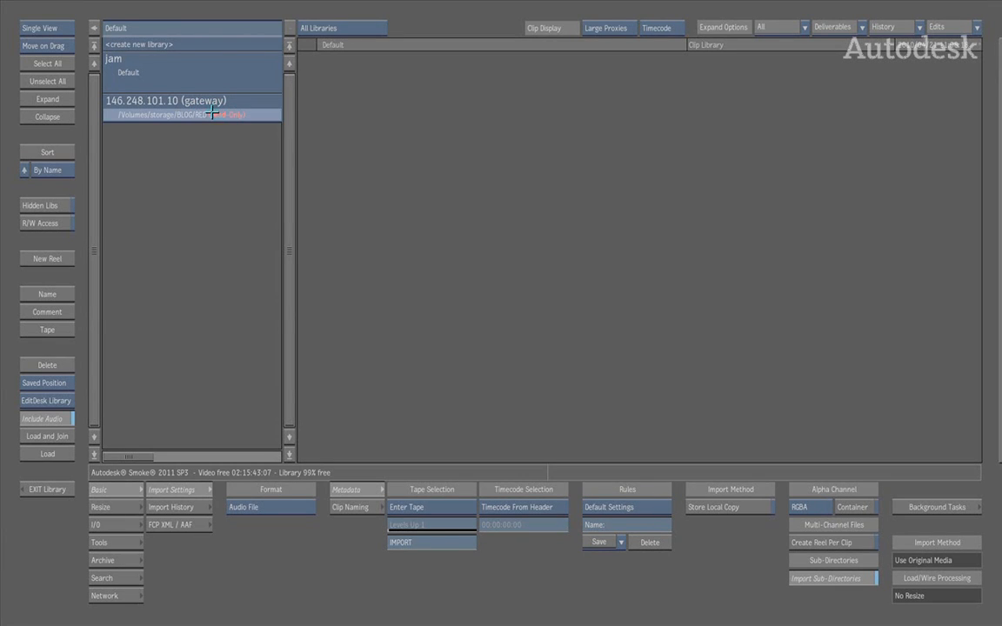
click(210, 111)
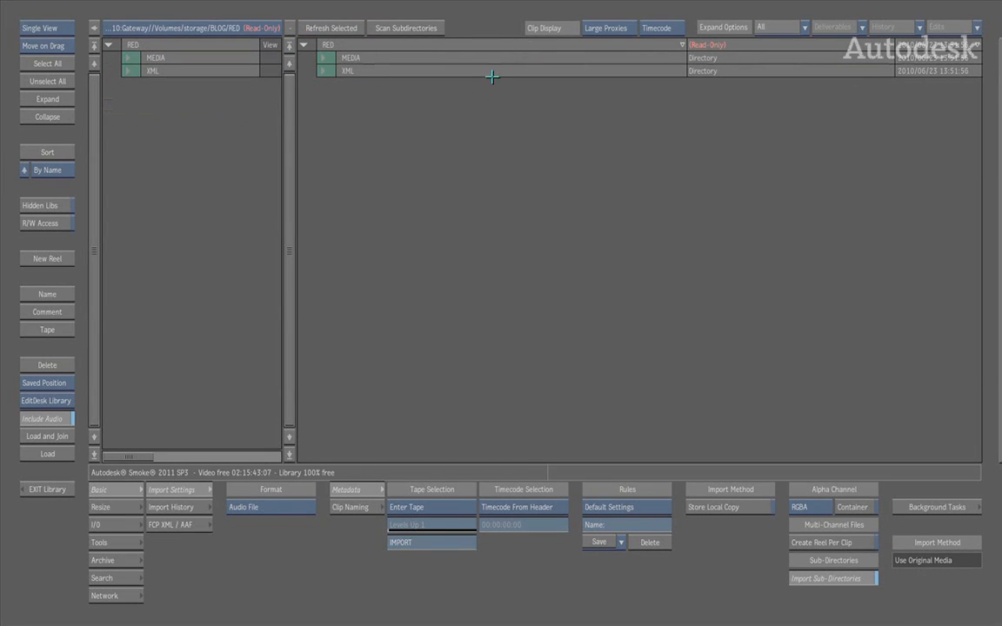
click(324, 71)
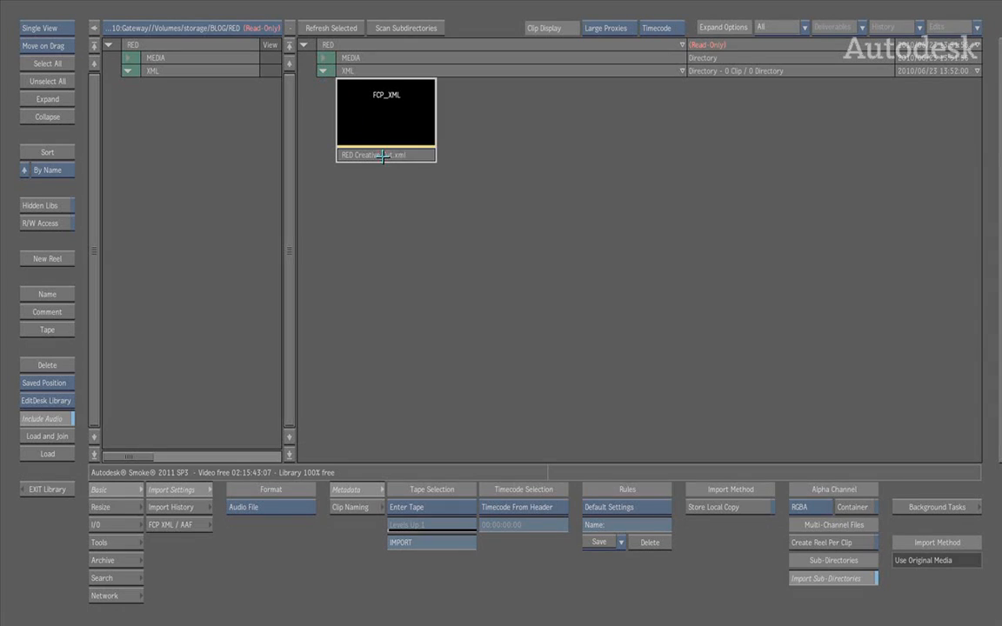
click(326, 56)
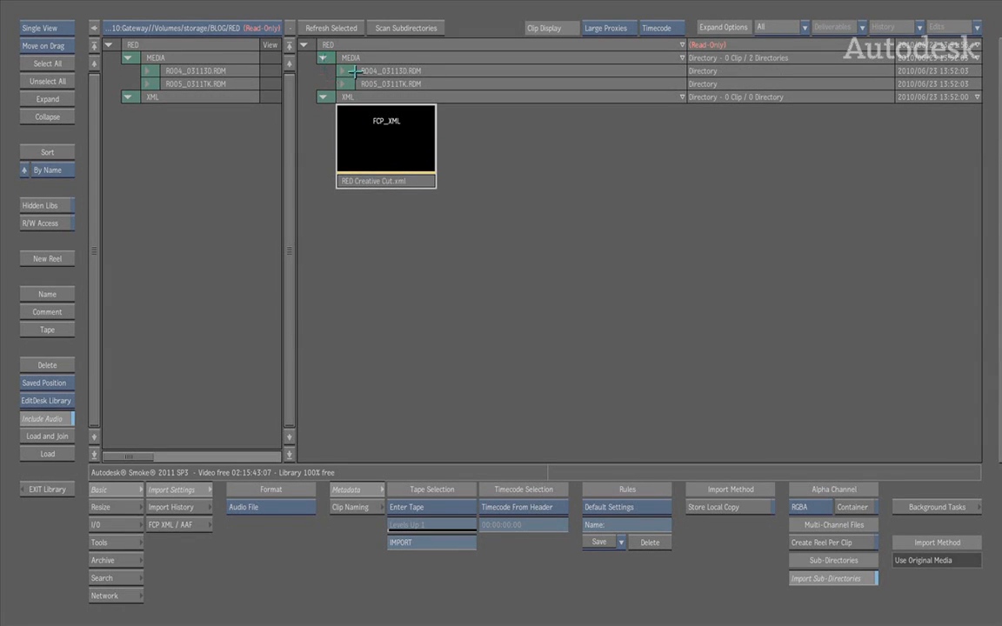
Expand the R004 RDM folder inside MEDIA and inspect the preview and clip information of R004_C003_0311MM.RDC
click(347, 71)
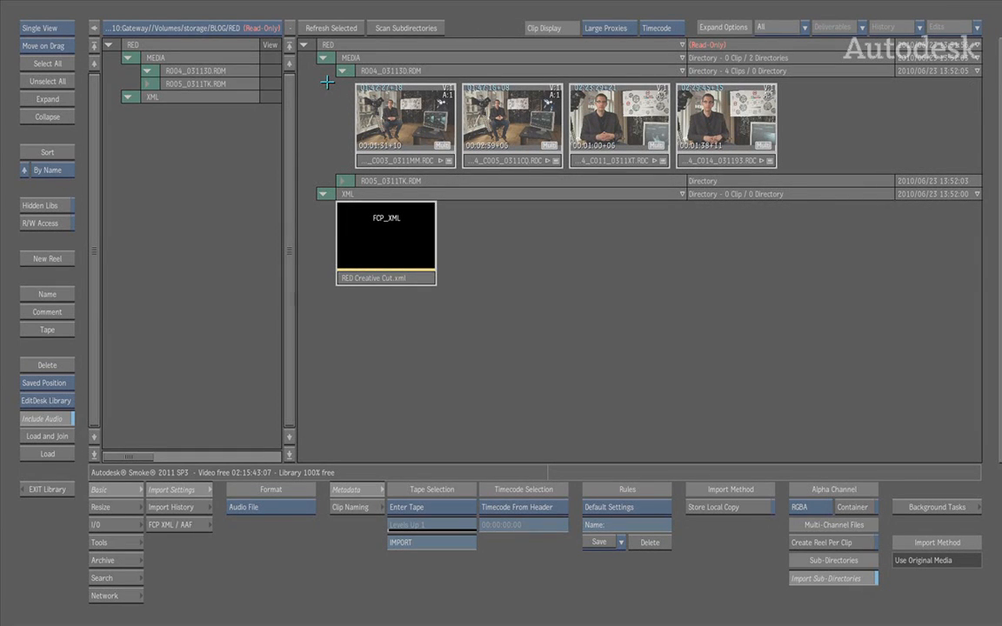
click(424, 156)
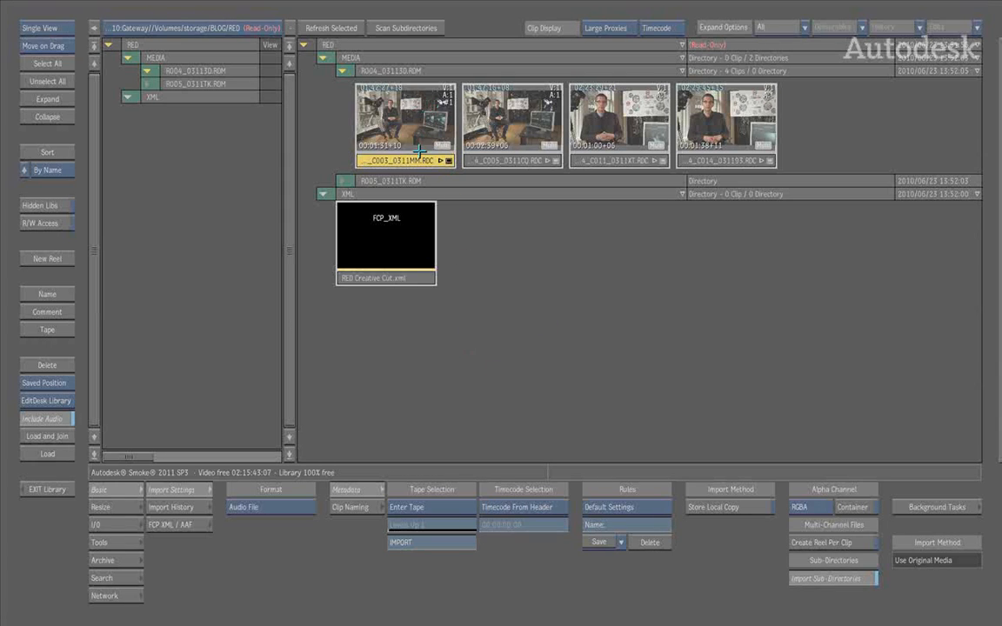
click(999, 183)
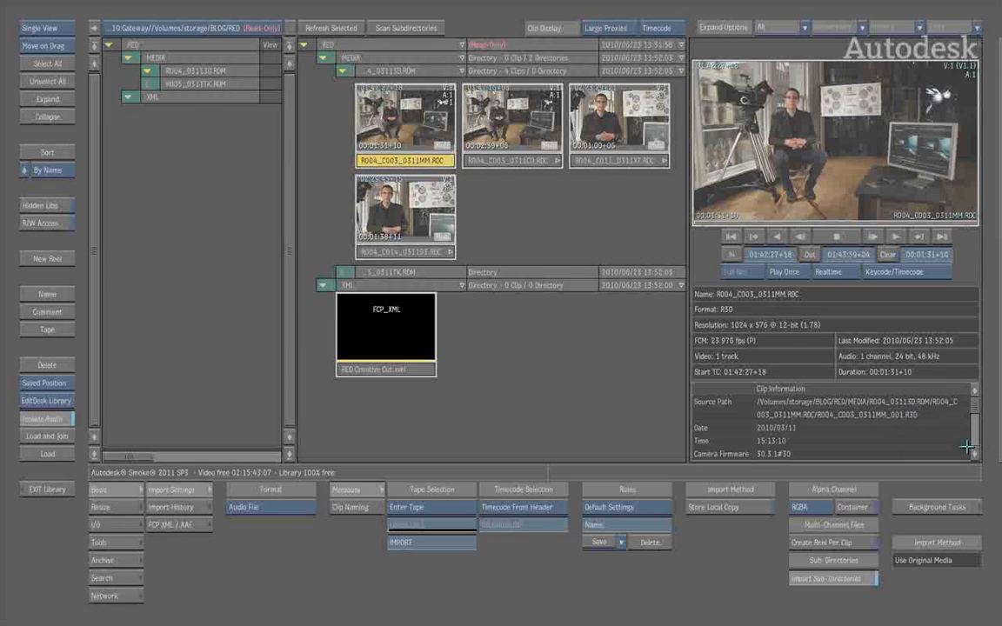
mouse_move(976, 413)
mouse_down()
mouse_move(976, 427)
mouse_move(976, 411)
mouse_up()
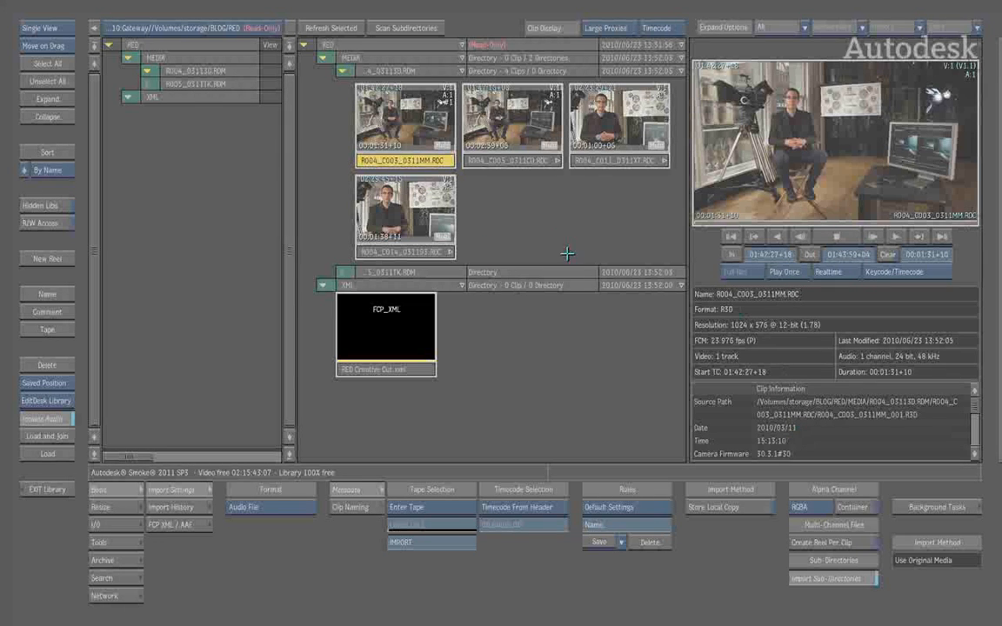
Select clip R004_C003_0311MM.RDC and check its R3D metadata options, keeping Tape From Header and Use Primary timecode
click(412, 161)
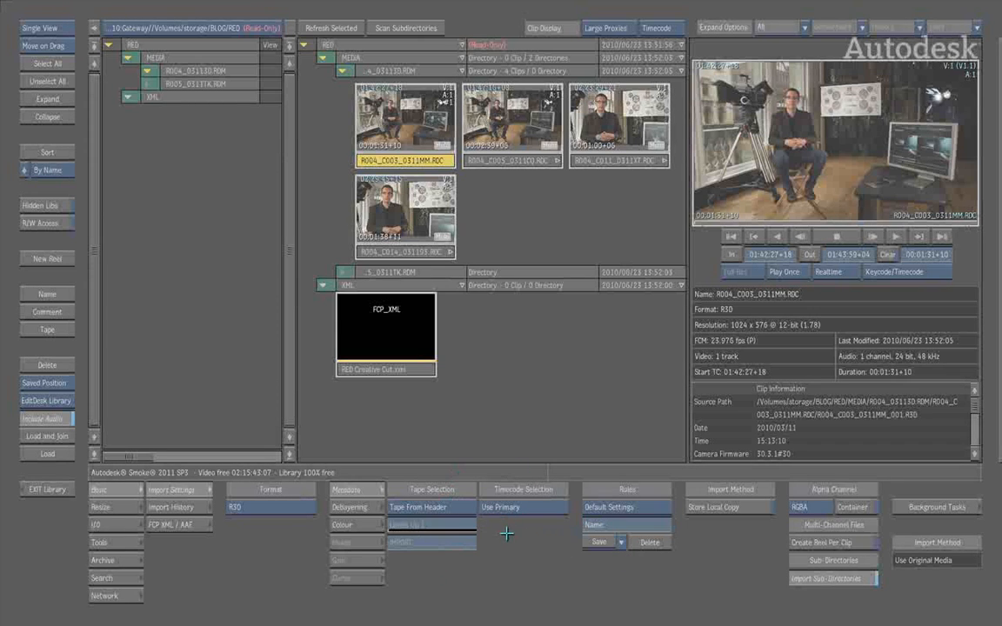
click(452, 507)
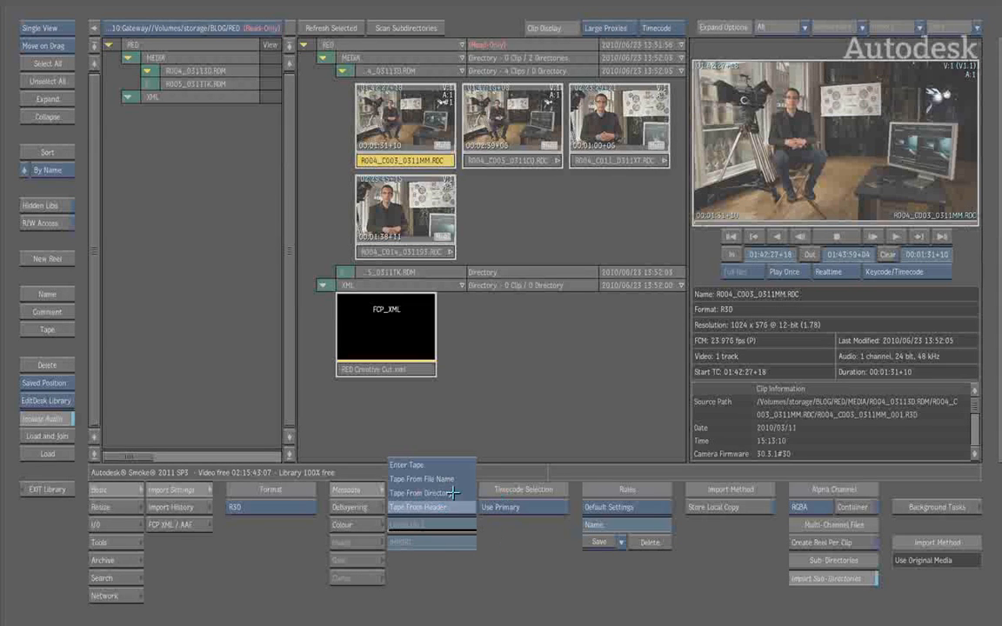
click(454, 504)
click(539, 509)
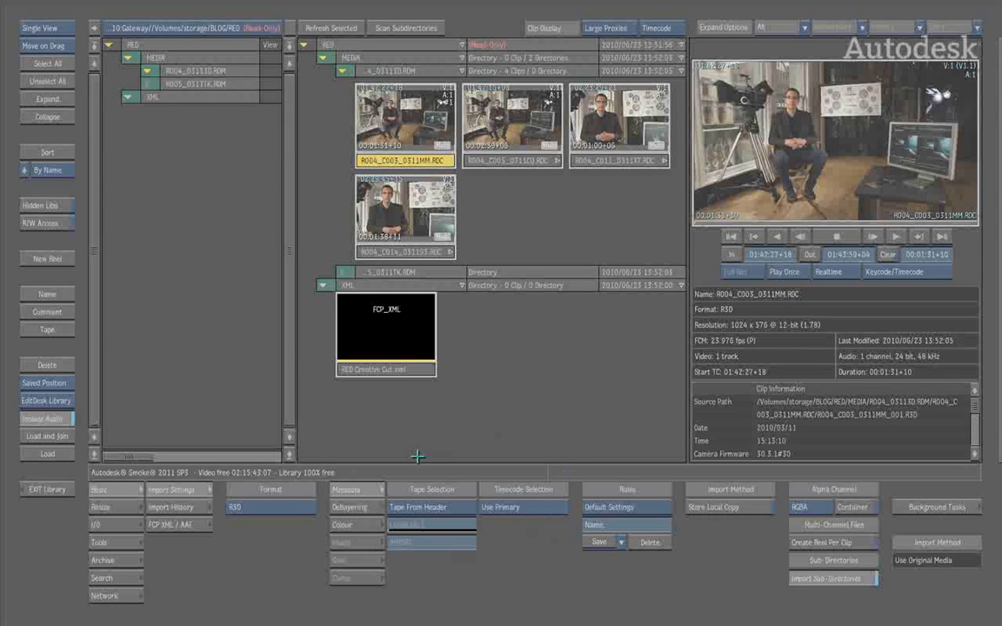
Set the R3D debayering quality to Half Good and refresh the selected clip
click(356, 509)
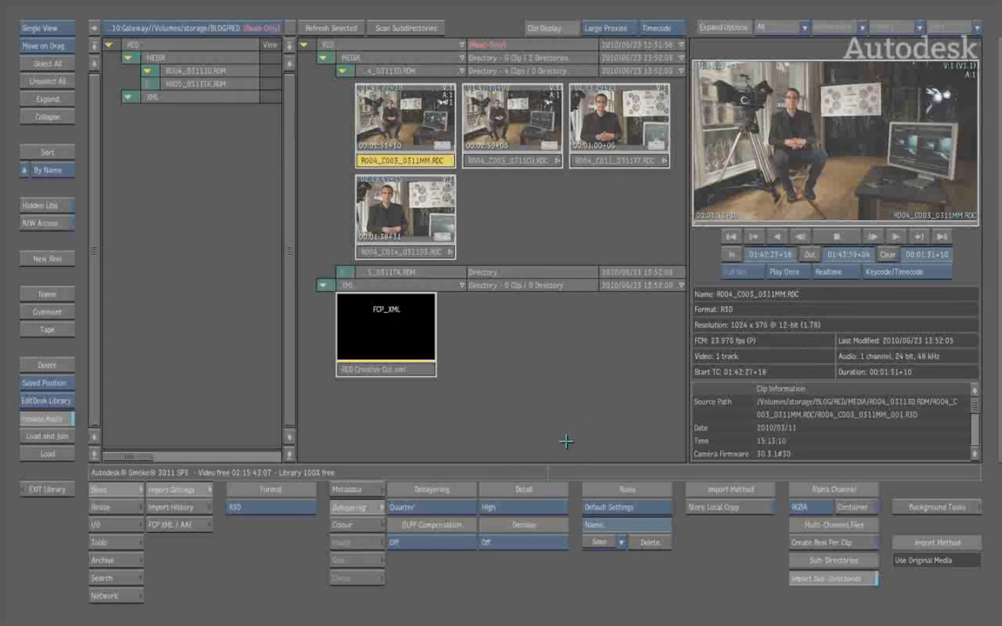
click(431, 507)
click(444, 526)
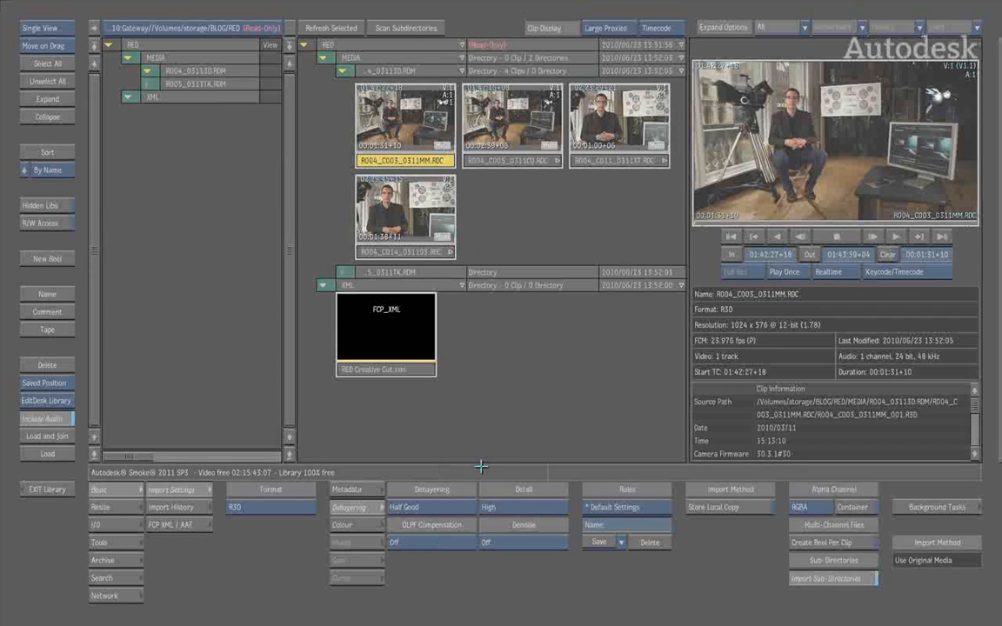
click(335, 27)
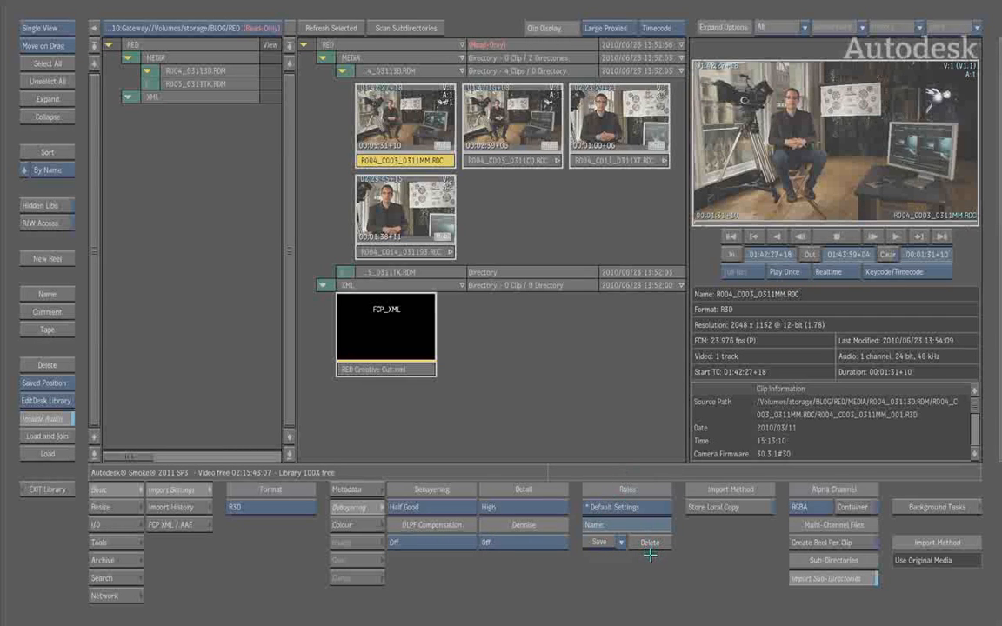
Try the RSX Only colour setting on the selected clip, then restore the Camera setting
click(368, 526)
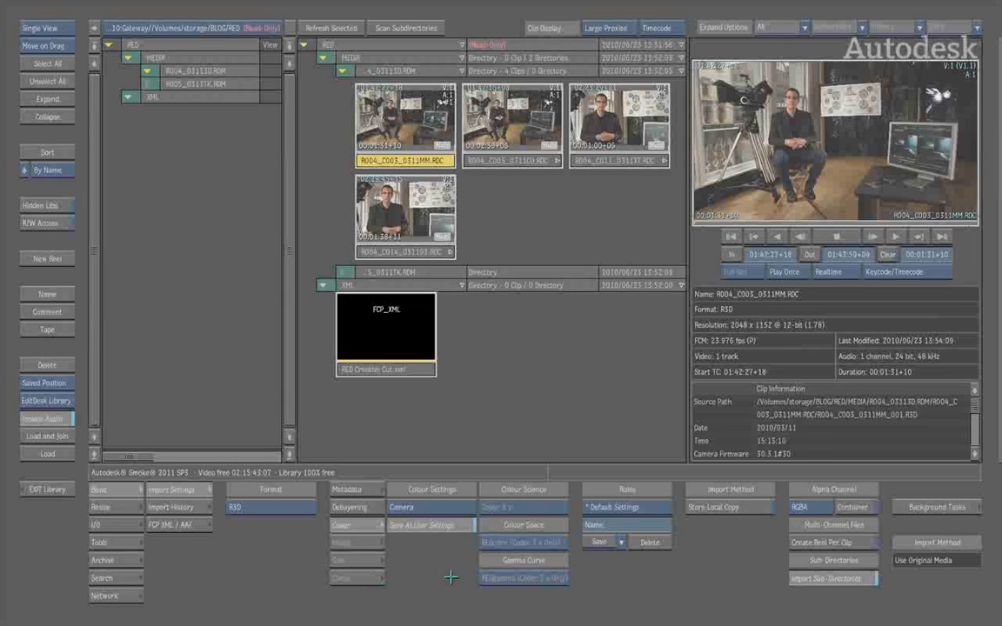
click(438, 511)
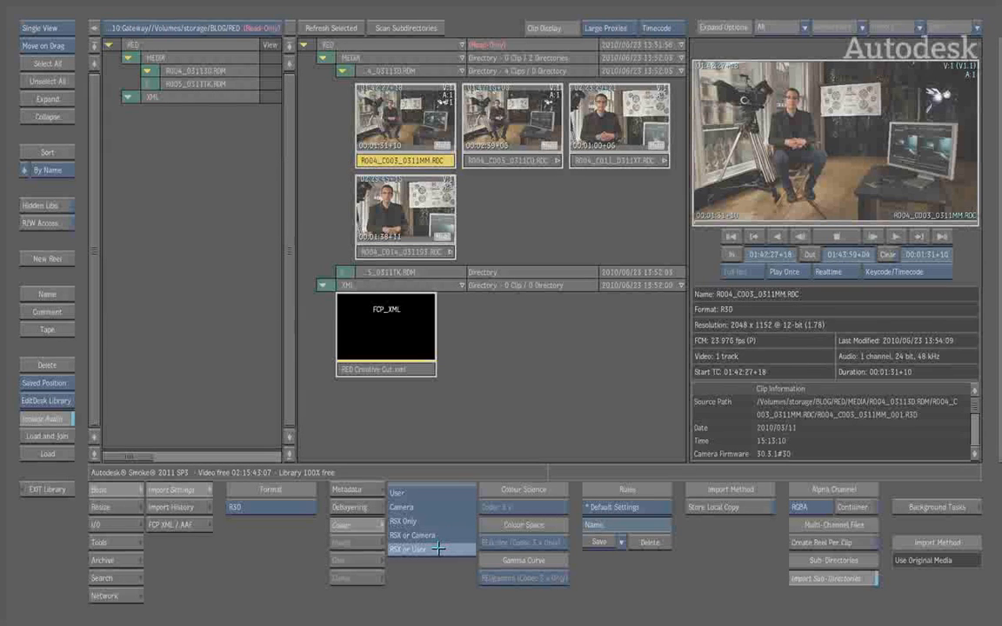
click(437, 551)
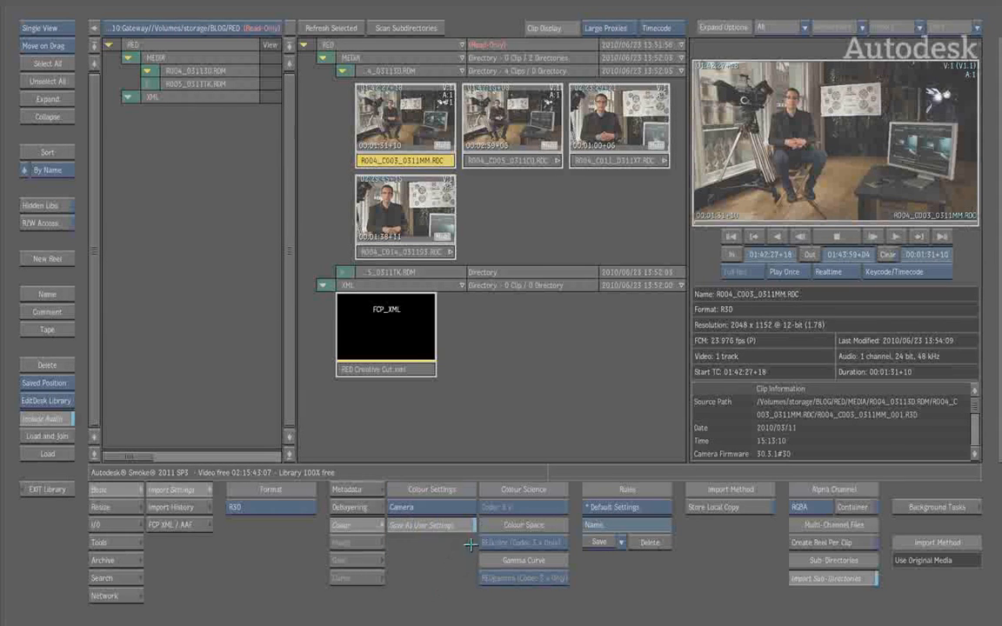
click(435, 509)
click(391, 471)
click(306, 27)
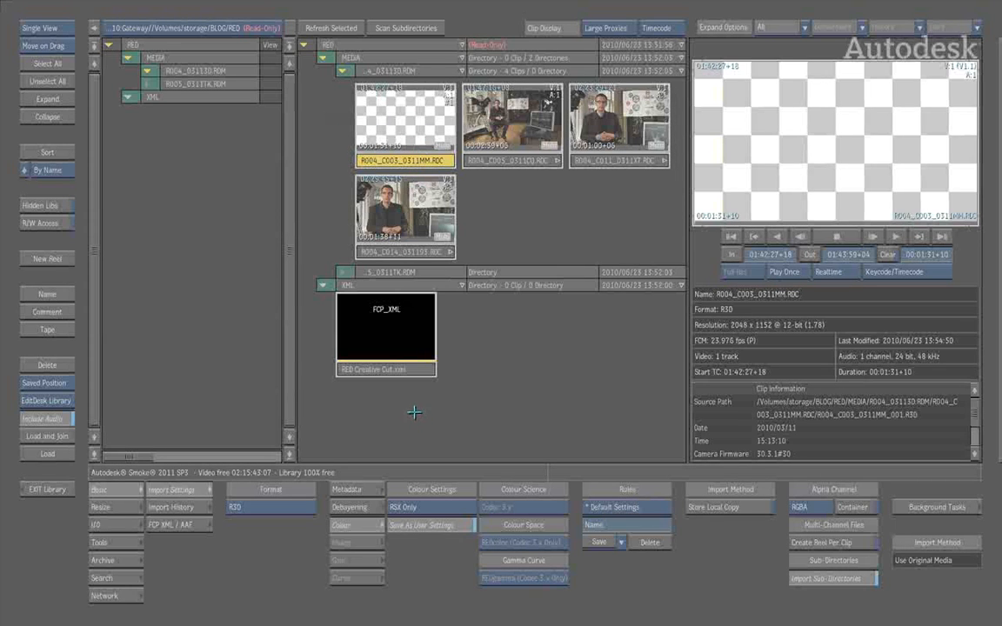
click(425, 512)
click(409, 484)
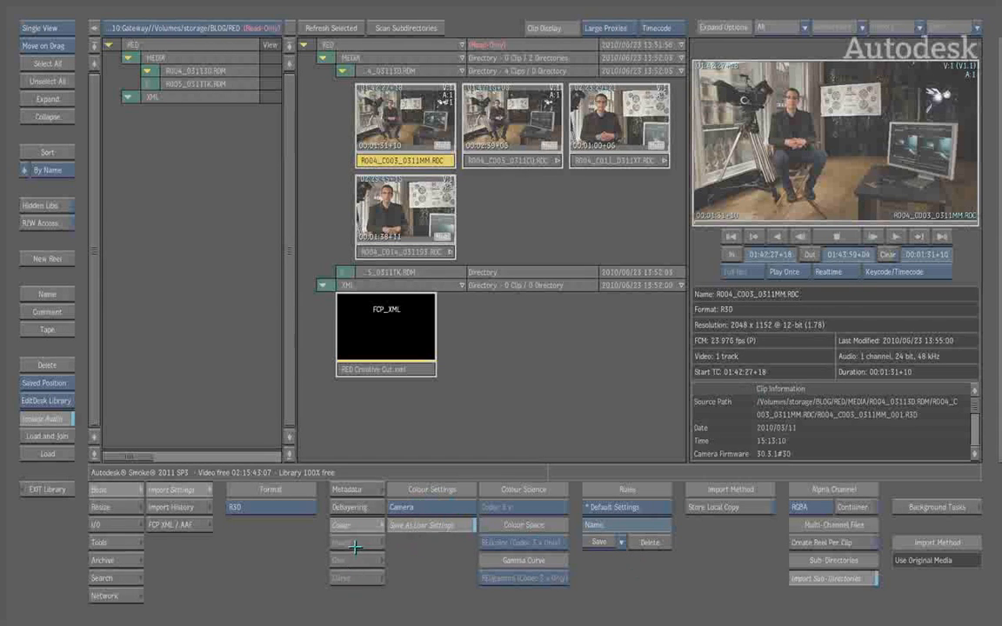
Examine the Image, Gain and Curve controls available with the User colour setting, then refresh the clip with the Camera setting
click(409, 507)
click(383, 442)
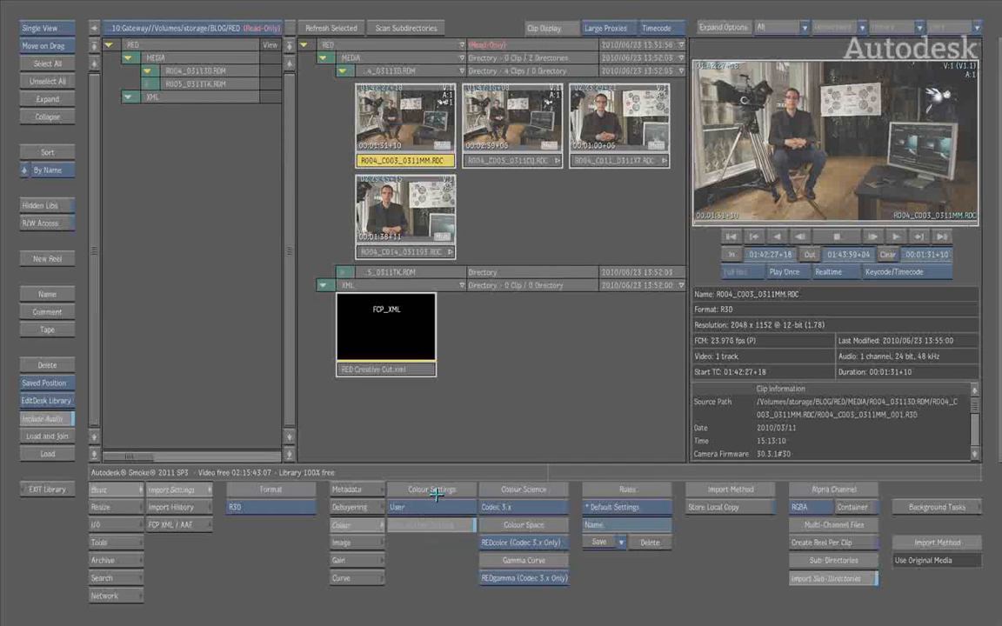
click(369, 548)
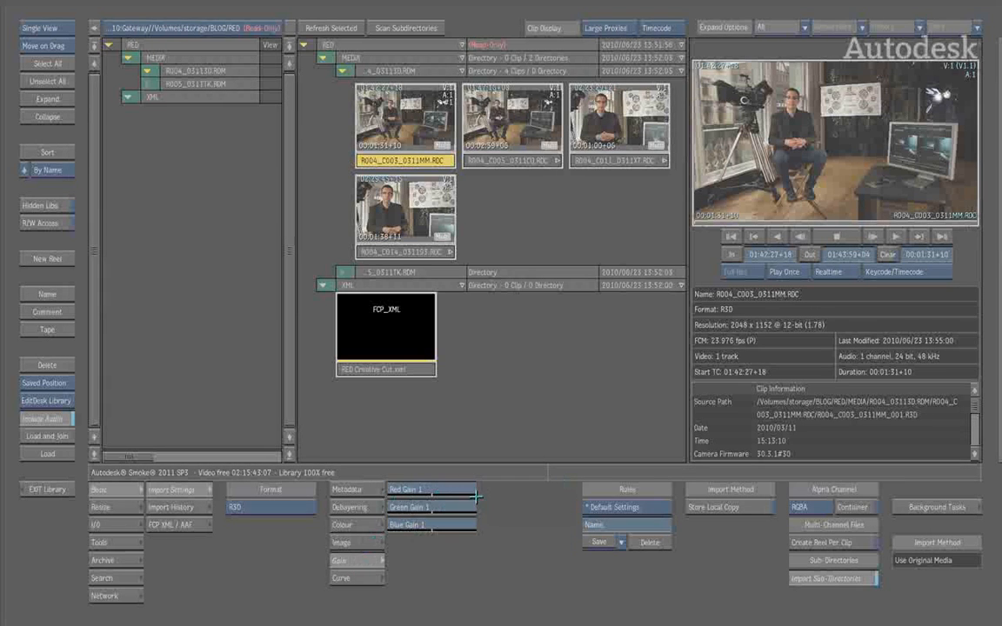
click(360, 579)
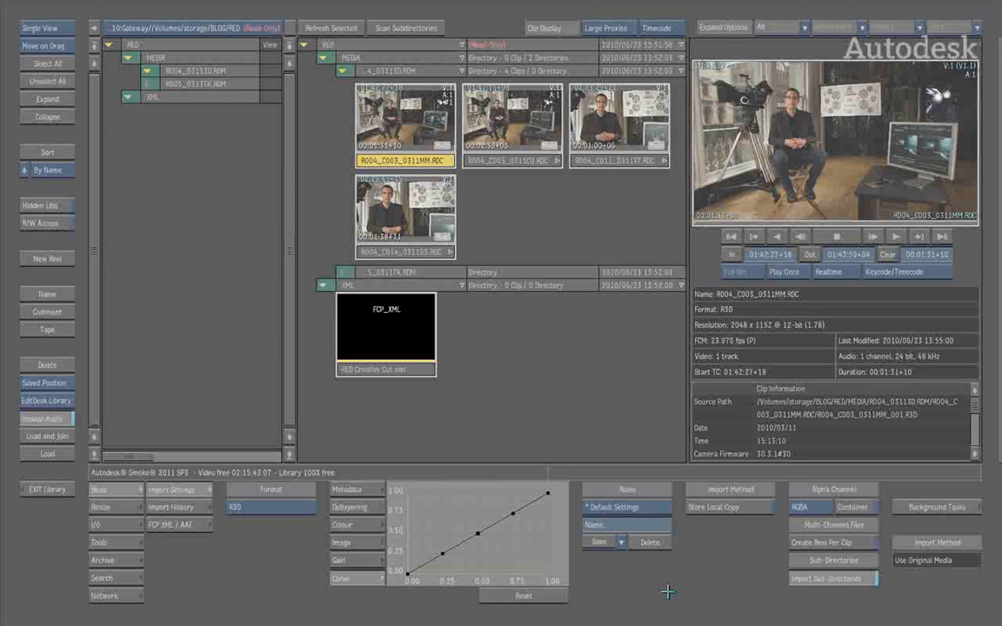
click(341, 525)
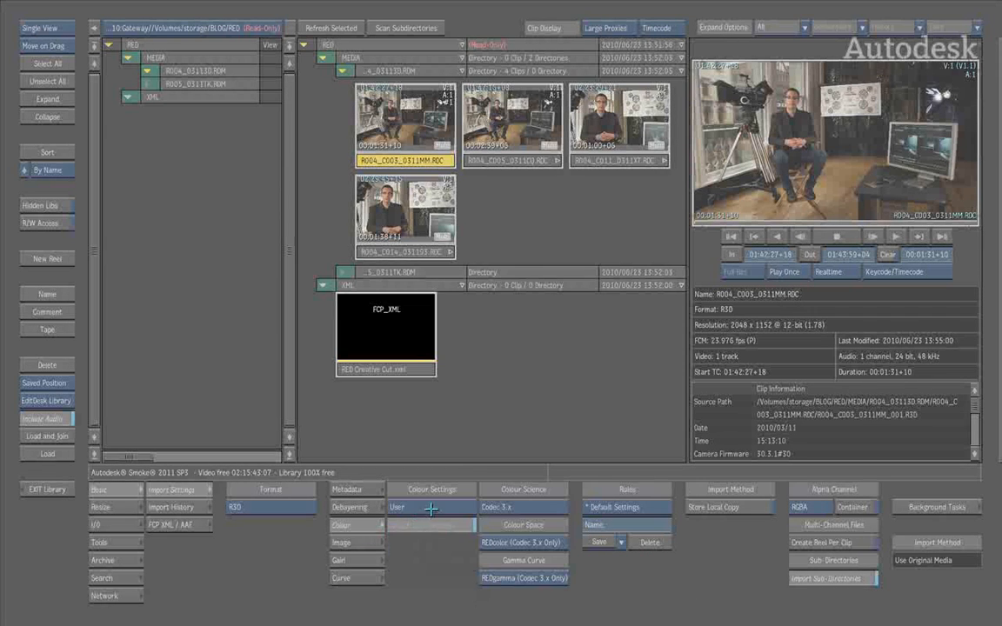
click(427, 520)
click(427, 520)
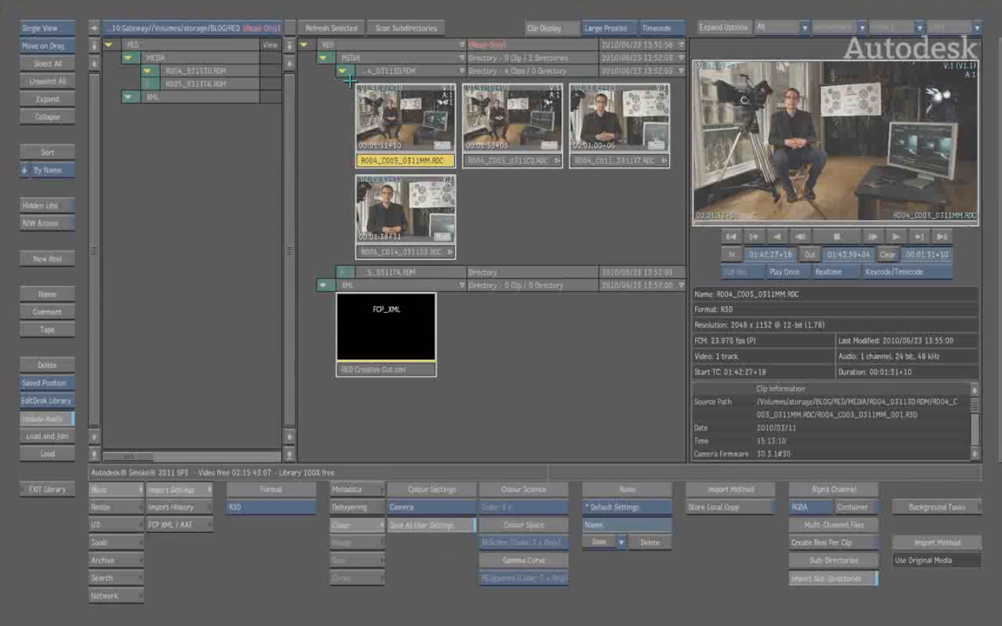
click(338, 28)
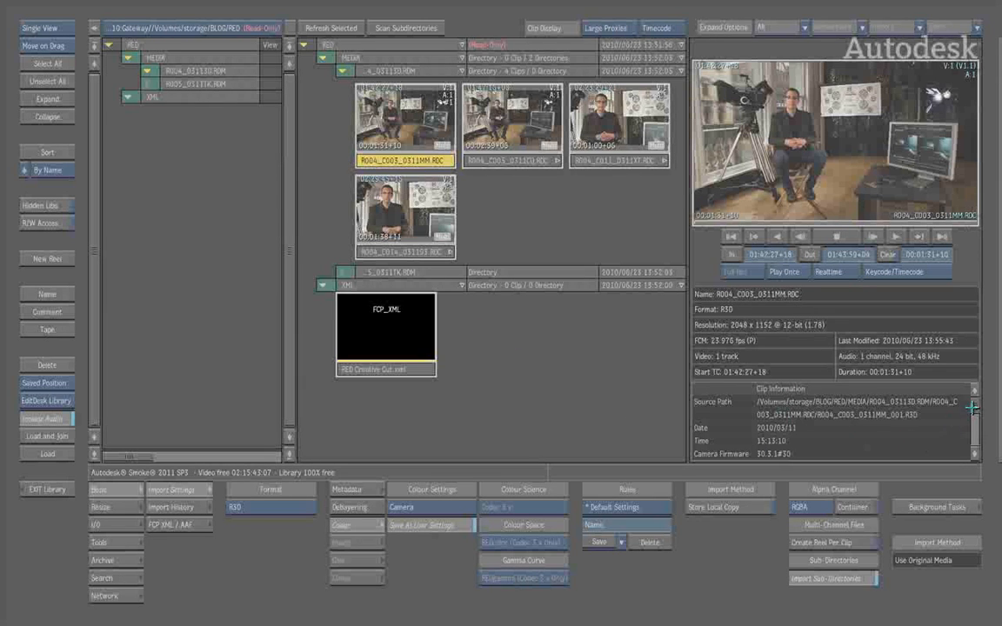
Switch the library to Dual View and make the Default clip library the active destination
mouse_move(972, 409)
mouse_down()
mouse_move(976, 436)
mouse_move(975, 393)
mouse_up()
click(340, 70)
click(341, 70)
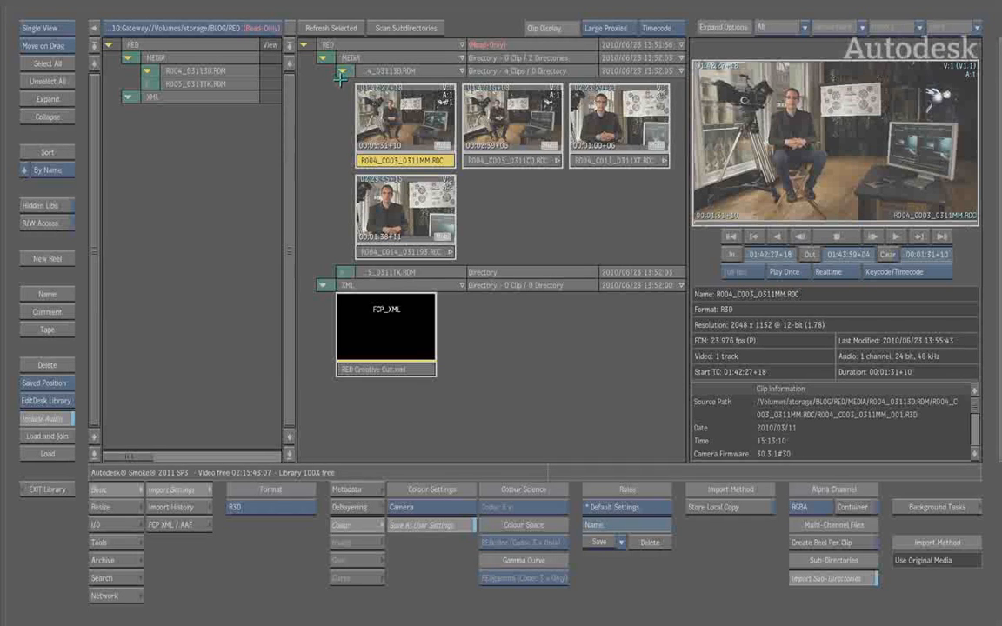
click(50, 27)
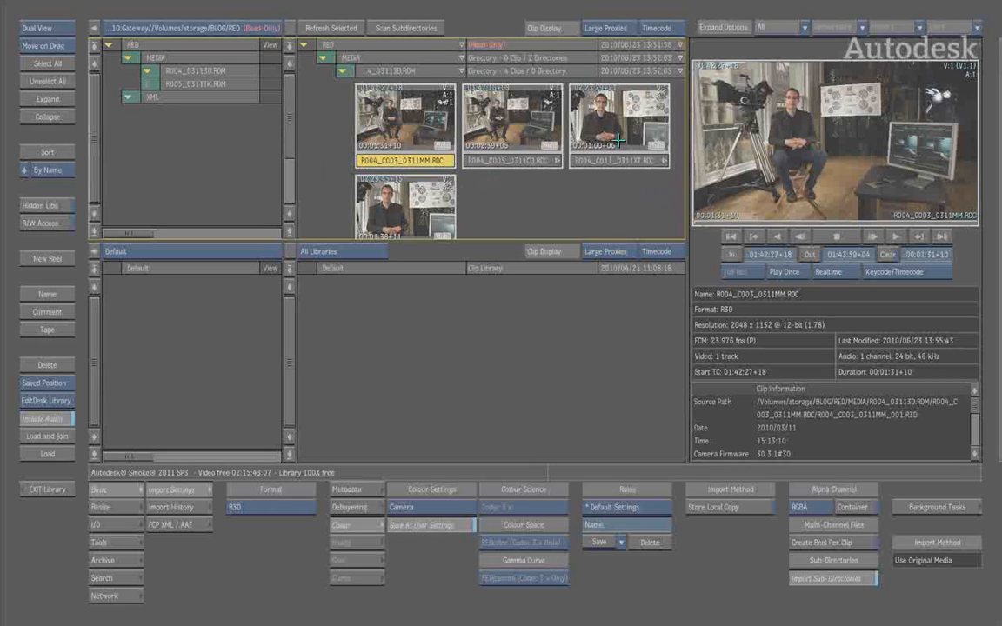
click(435, 353)
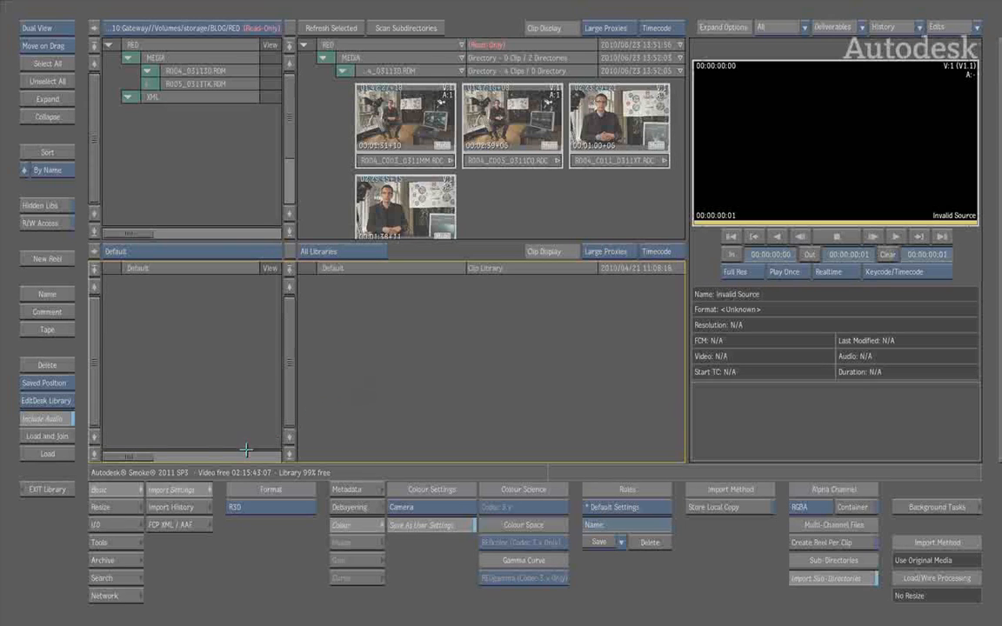
In the FCP XML / AAF import metadata options, set Clip Resolution to Select Resolution
click(170, 524)
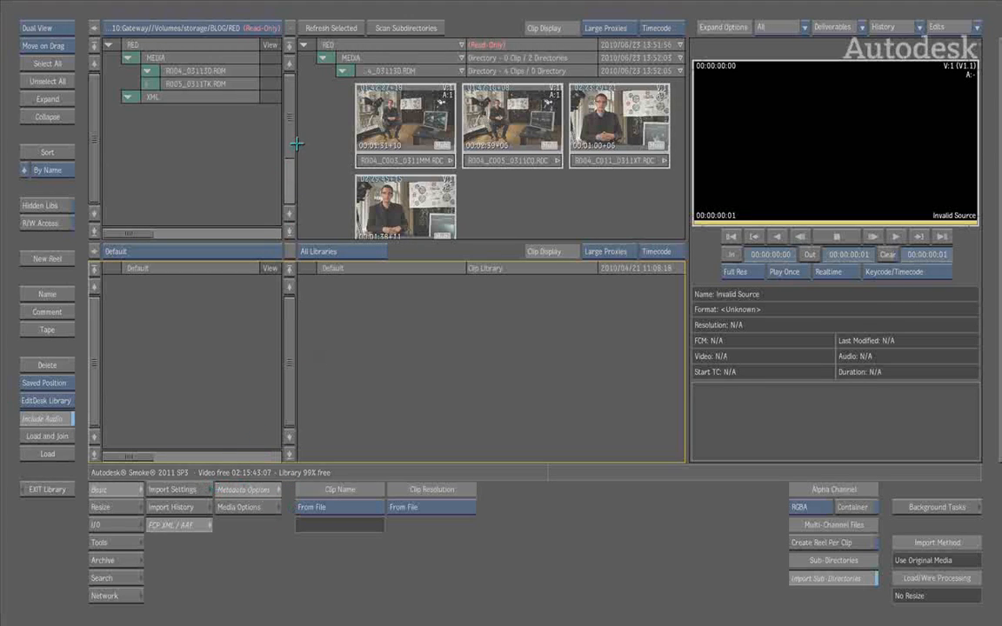
drag(291, 127, 287, 153)
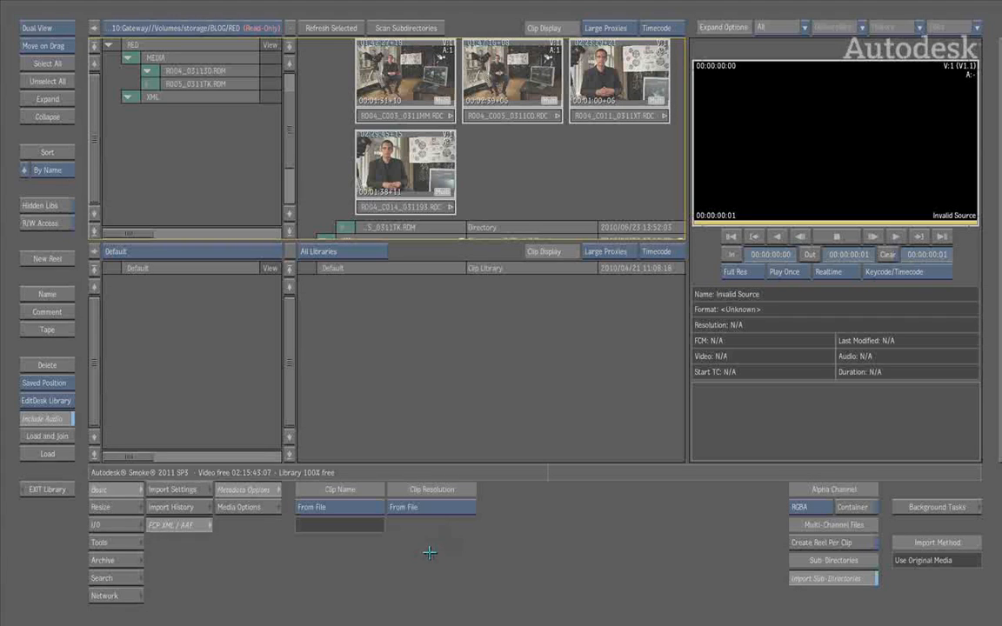
scroll(294, 138, up, 2)
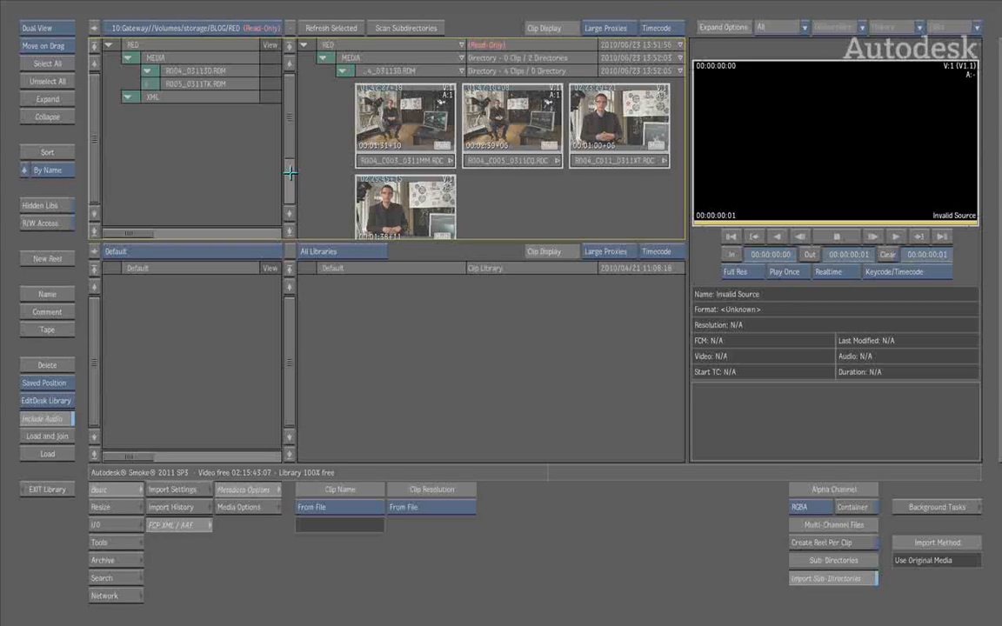
click(451, 506)
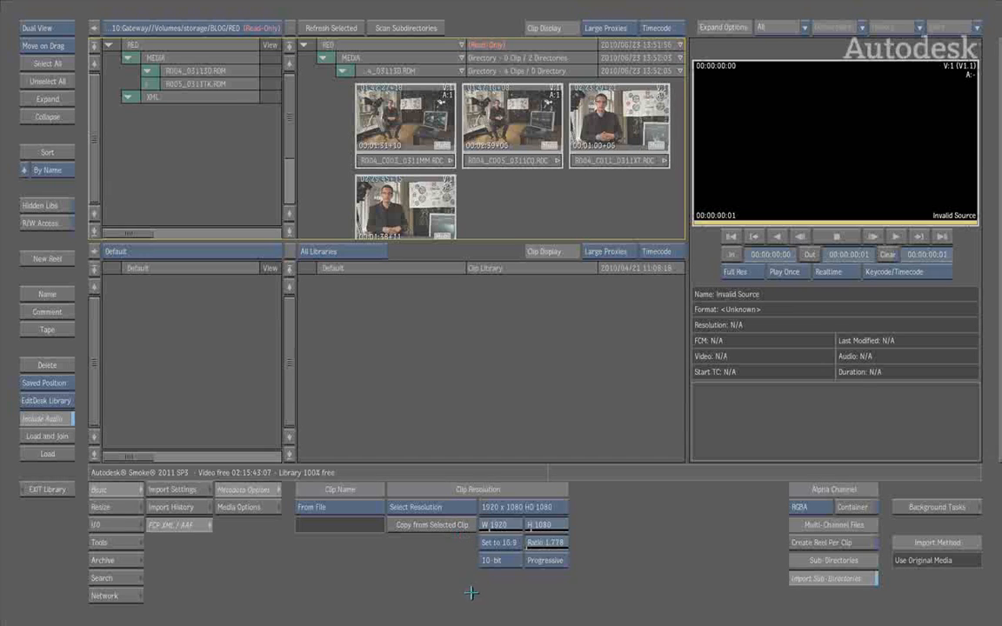
Copy the import resolution of 2048 x 1152, 12-bit, from clip R004_C003_0311MM.RDC instead of using a preset
click(554, 506)
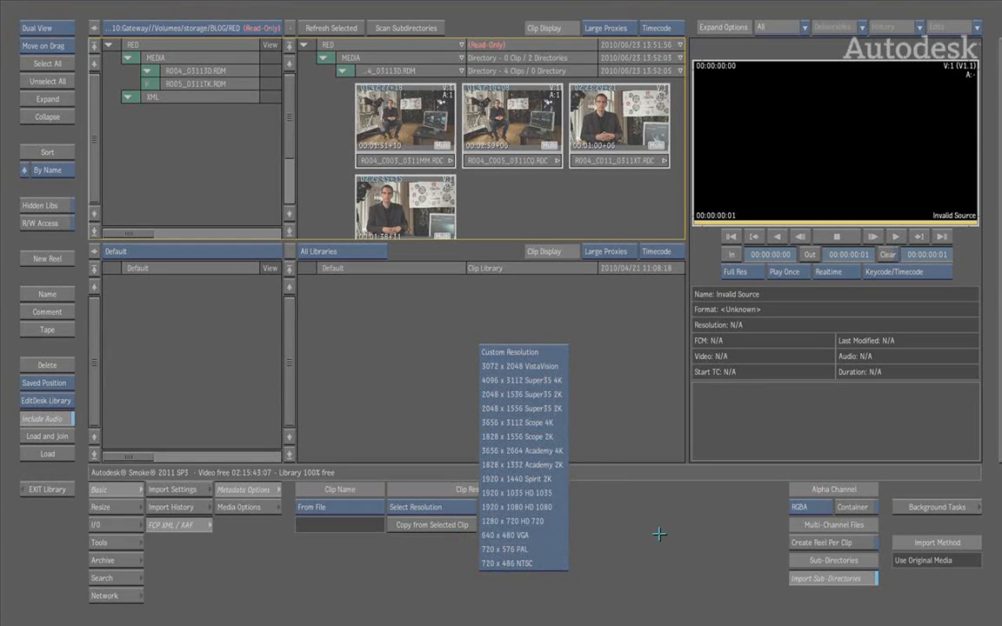
click(642, 563)
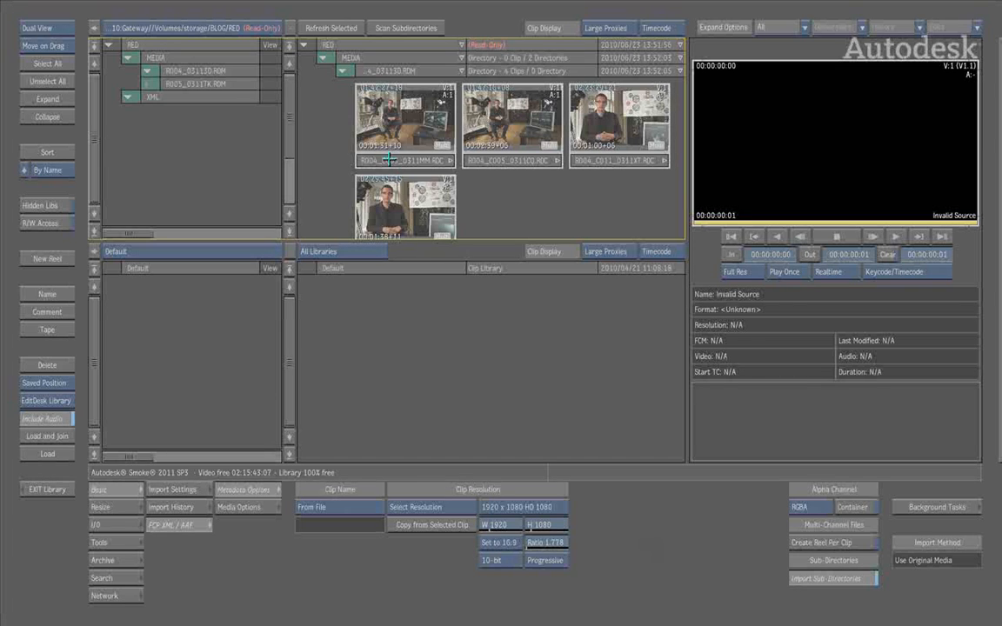
click(407, 109)
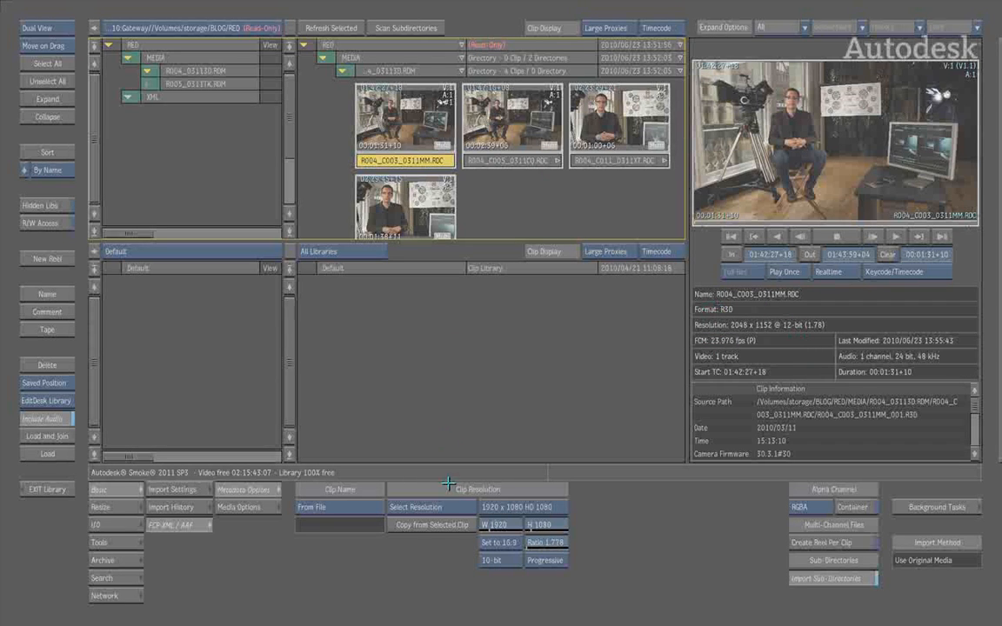
click(429, 526)
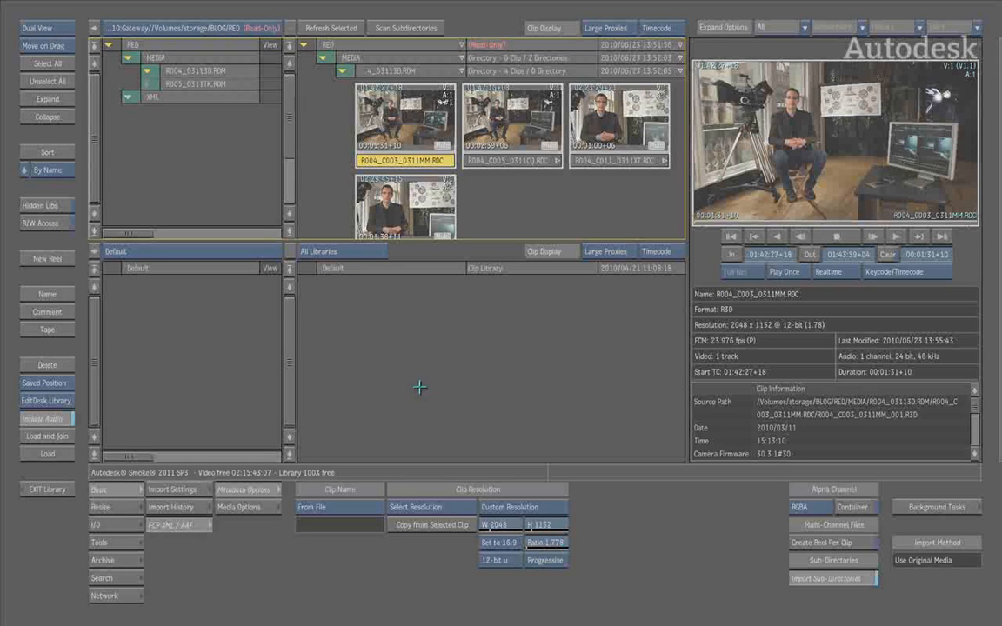
Enable Use Timecode and Use Tape as search criteria in the FCP XML / AAF media options
click(249, 509)
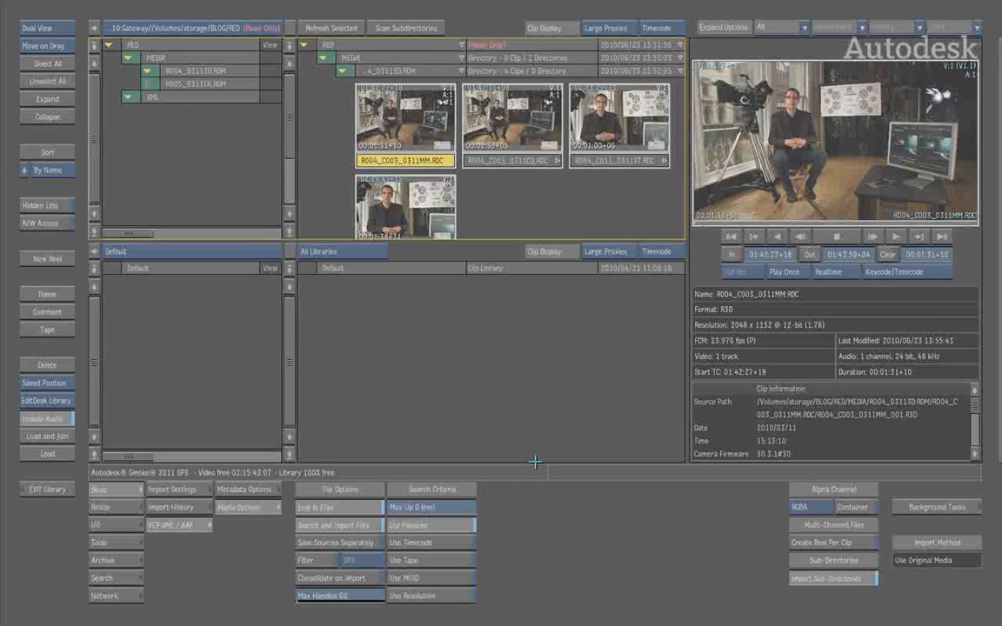
click(458, 544)
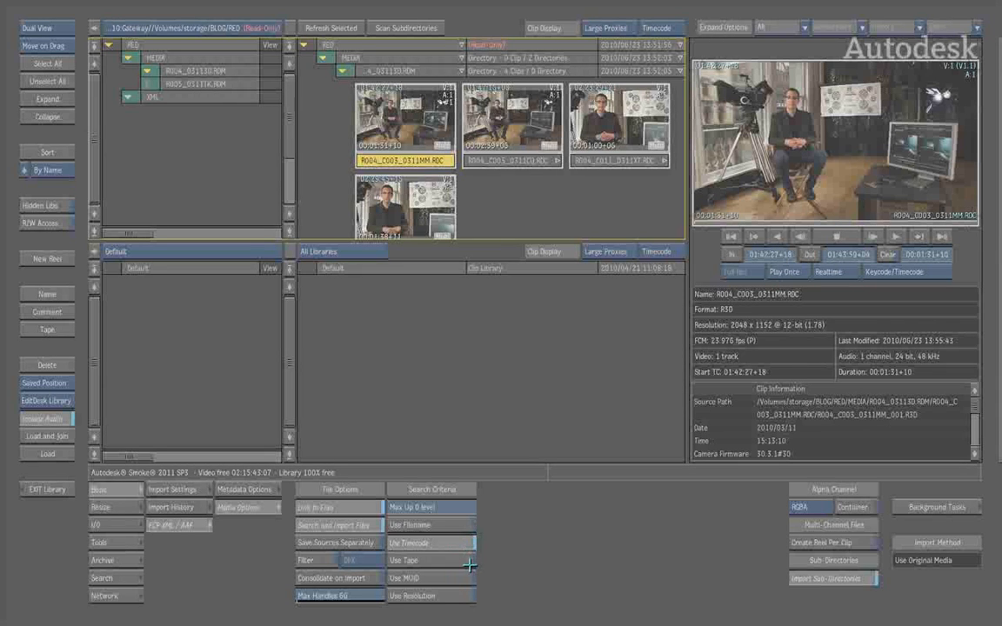
click(463, 561)
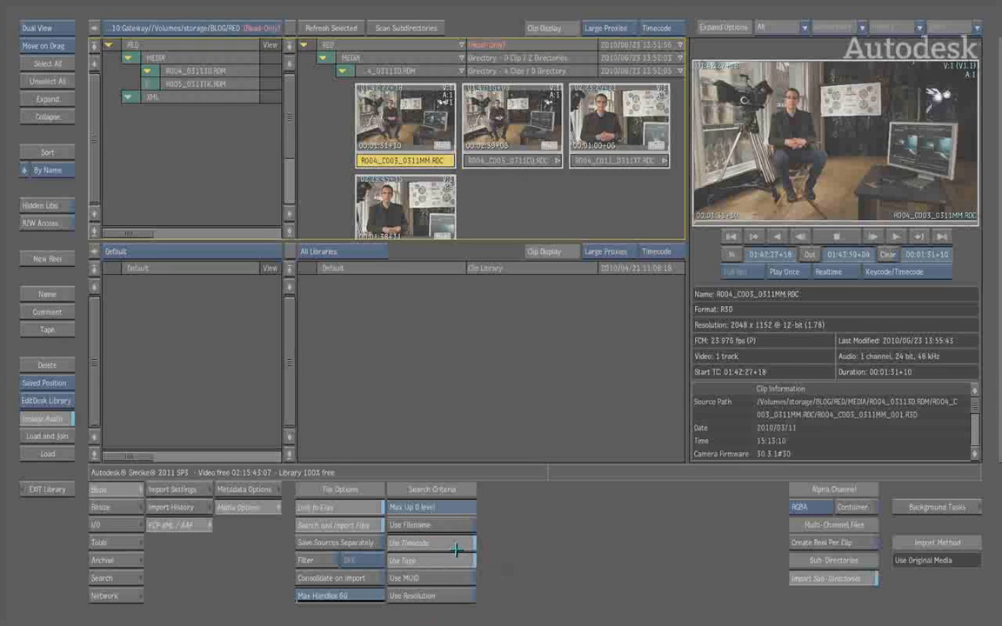
Set the file filter format in the media options to R3D and leave the filter switched off
click(361, 561)
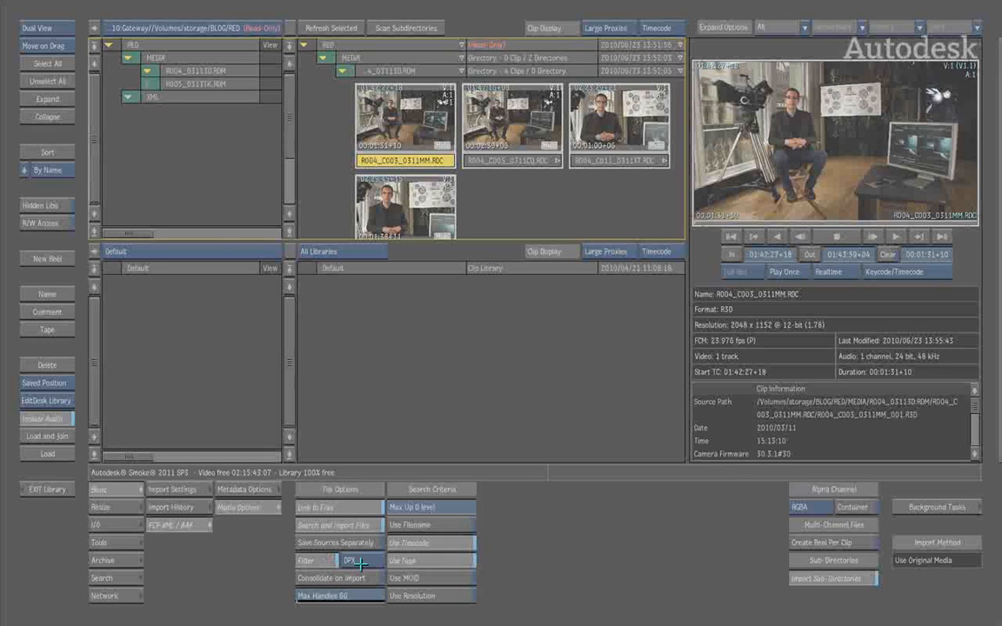
click(350, 518)
click(314, 562)
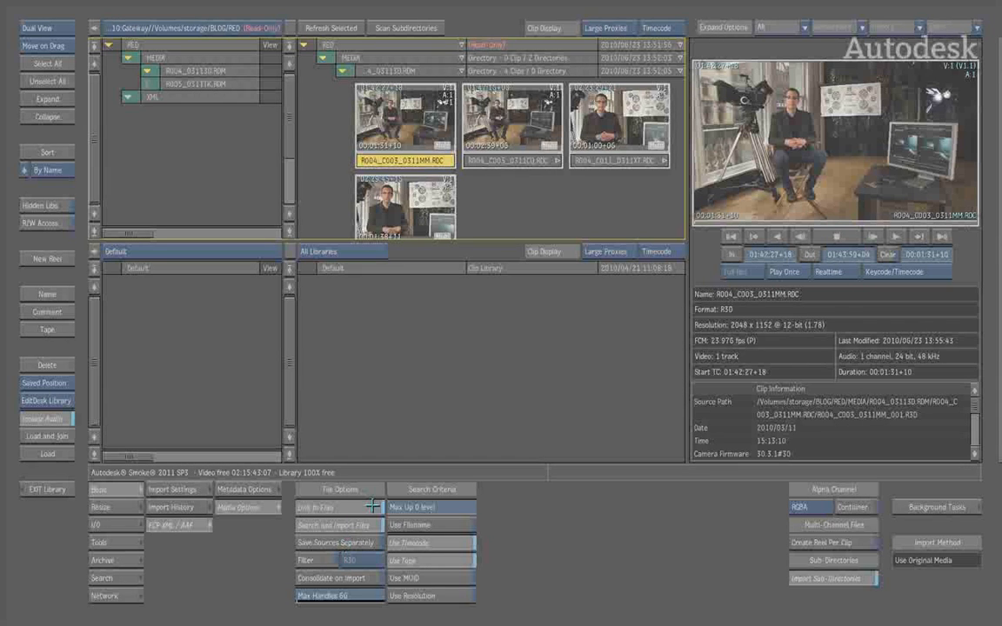
Collapse the MEDIA directory under RED and select RED Creative Cut.xml in the expanded XML directory
click(342, 71)
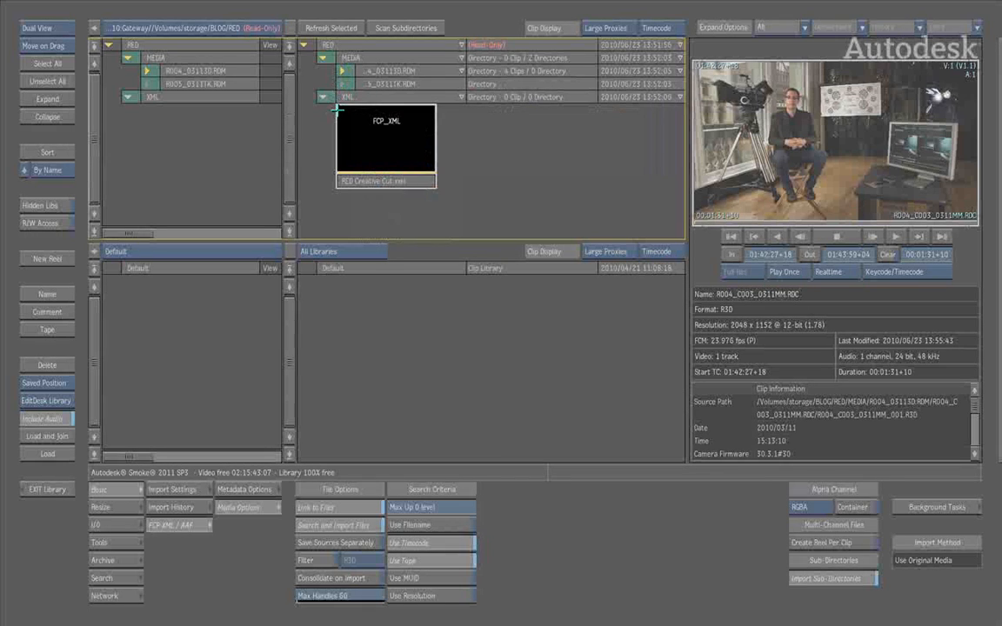
click(363, 179)
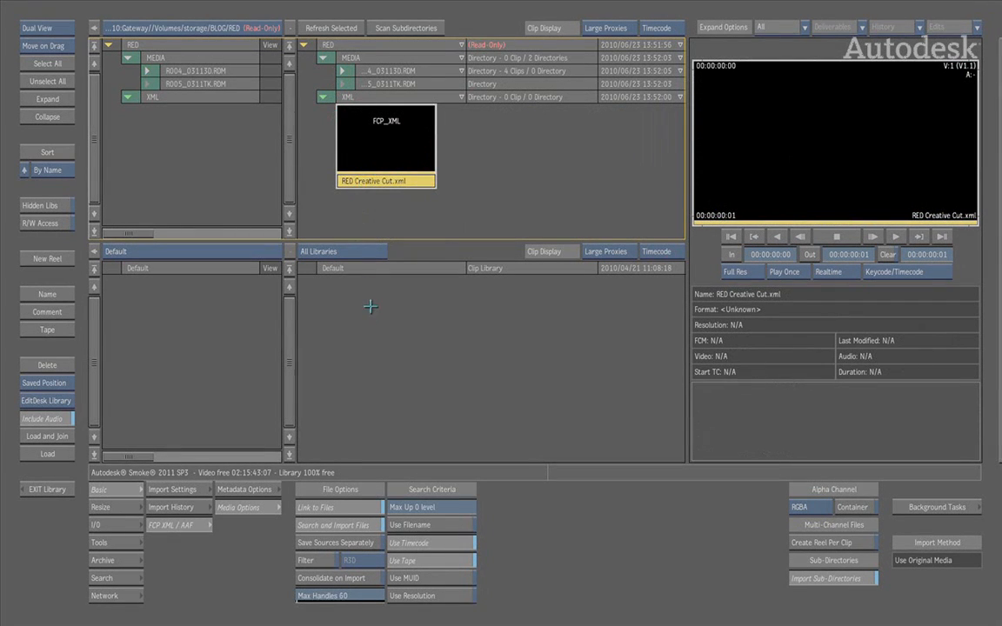
click(323, 58)
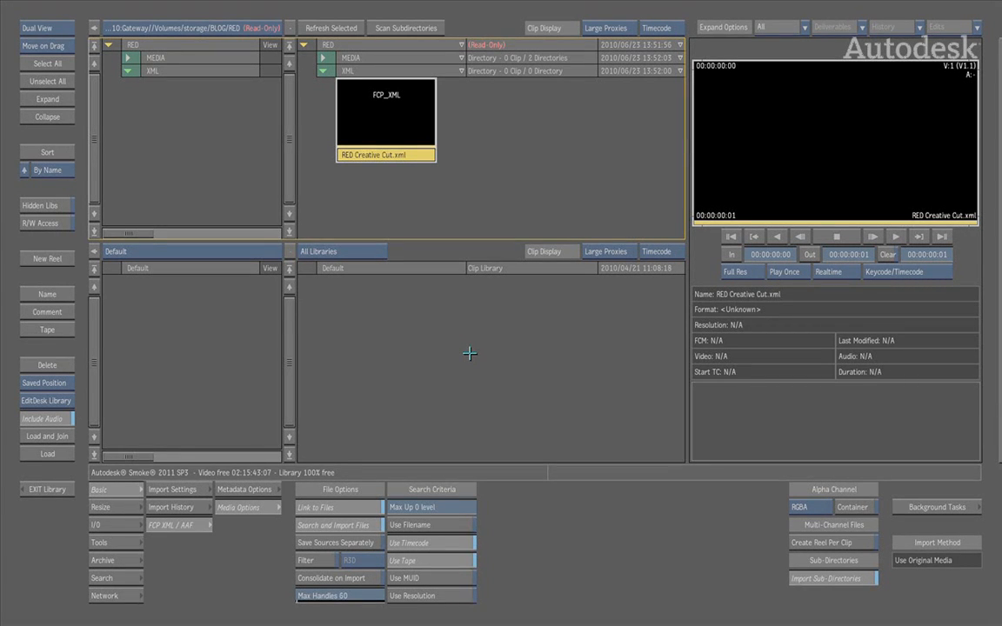
click(323, 70)
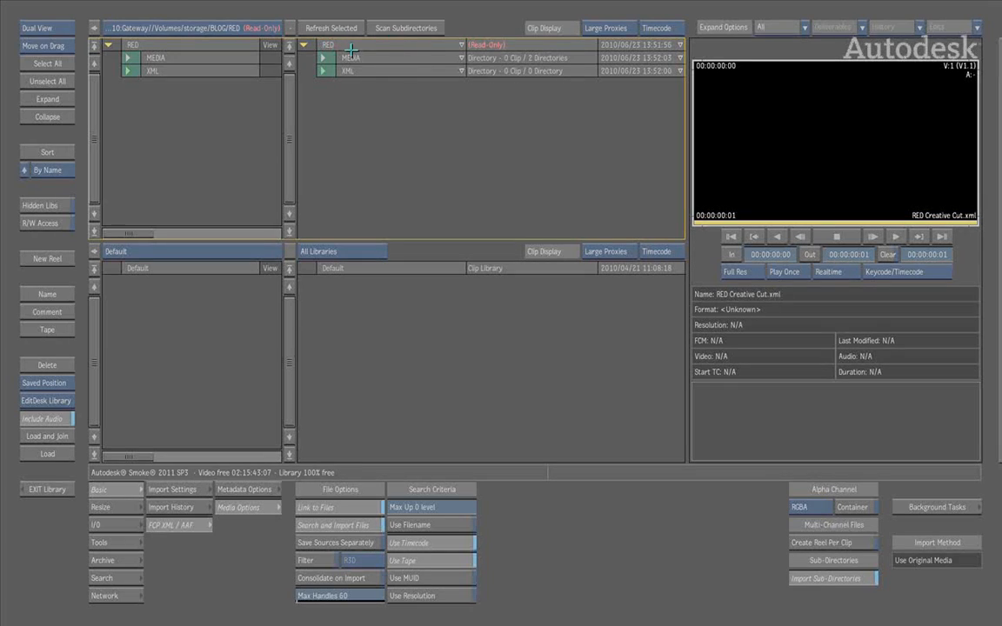
click(323, 31)
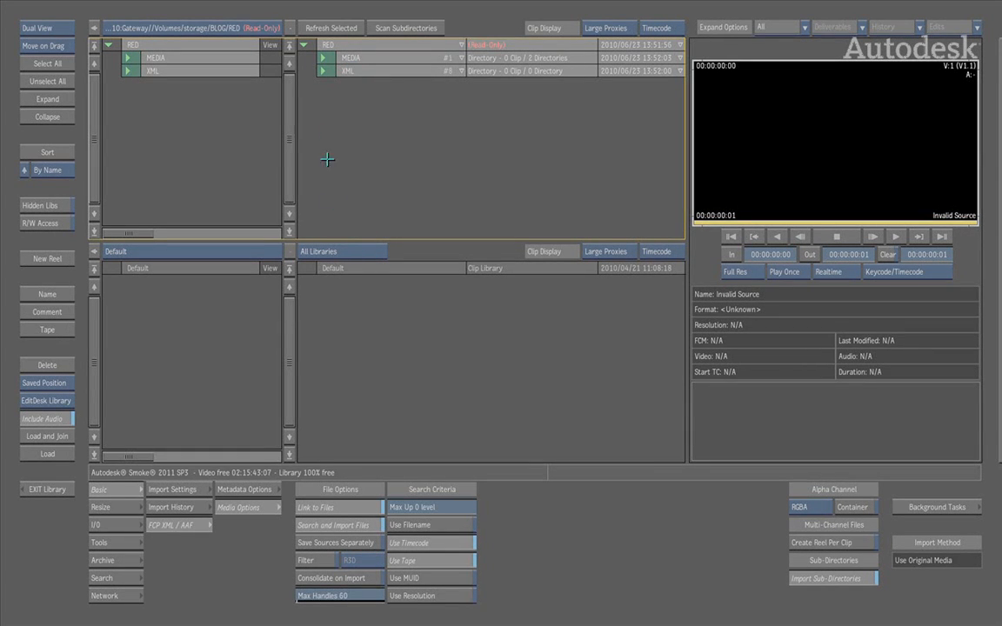
click(324, 71)
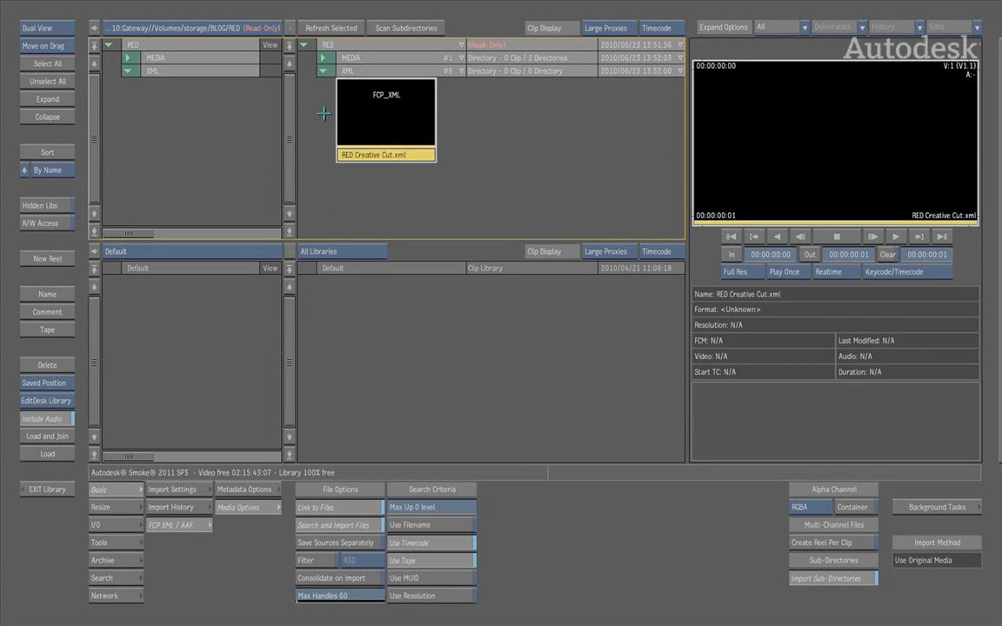
click(323, 57)
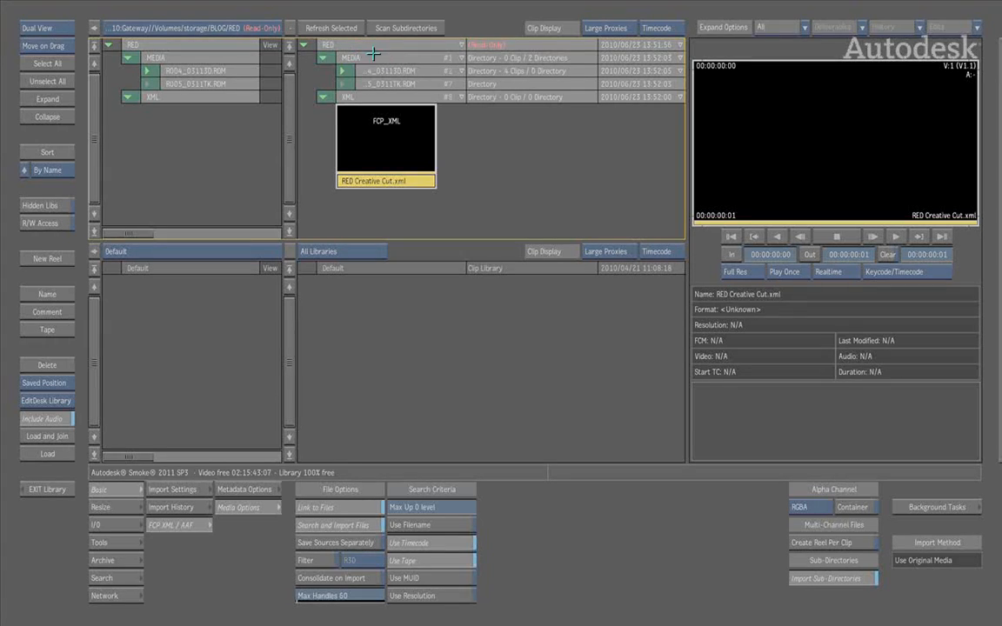
click(322, 58)
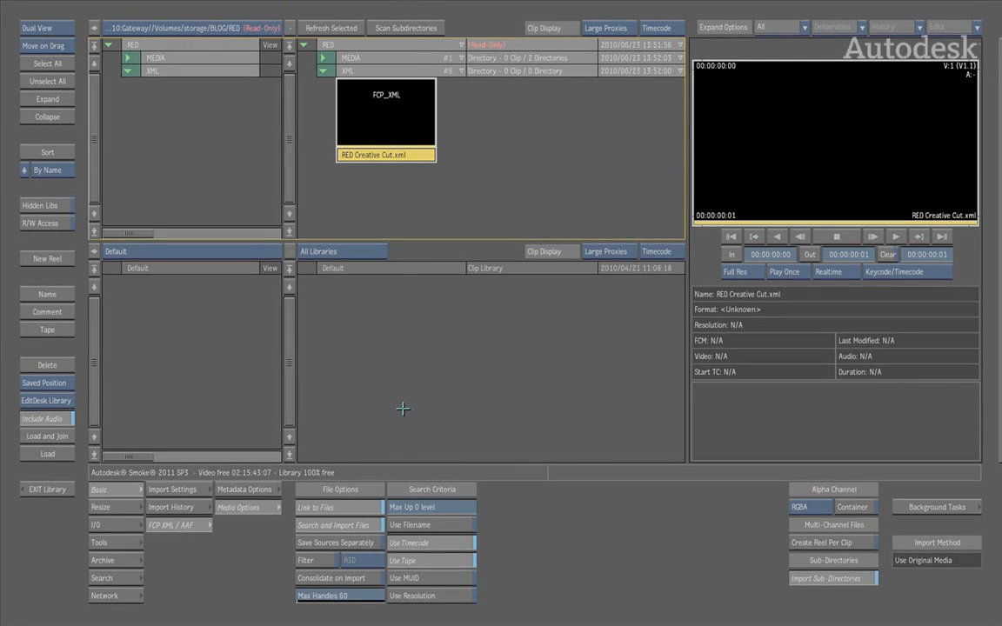
Set the search criteria to Max Up 1 level and import RED Creative Cut.xml into the Default clip library
click(437, 511)
click(401, 472)
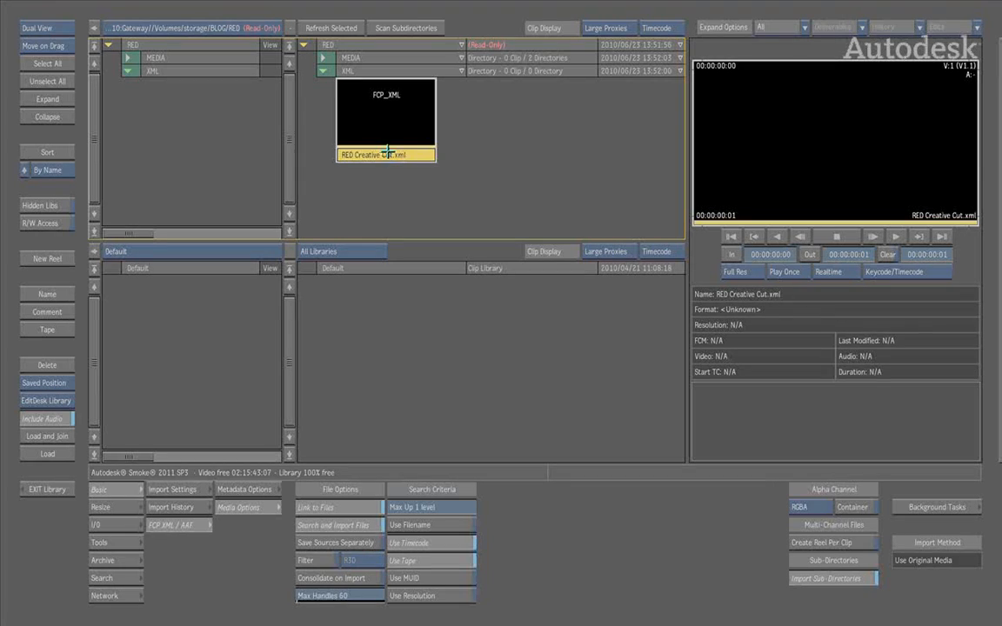
drag(388, 154, 421, 370)
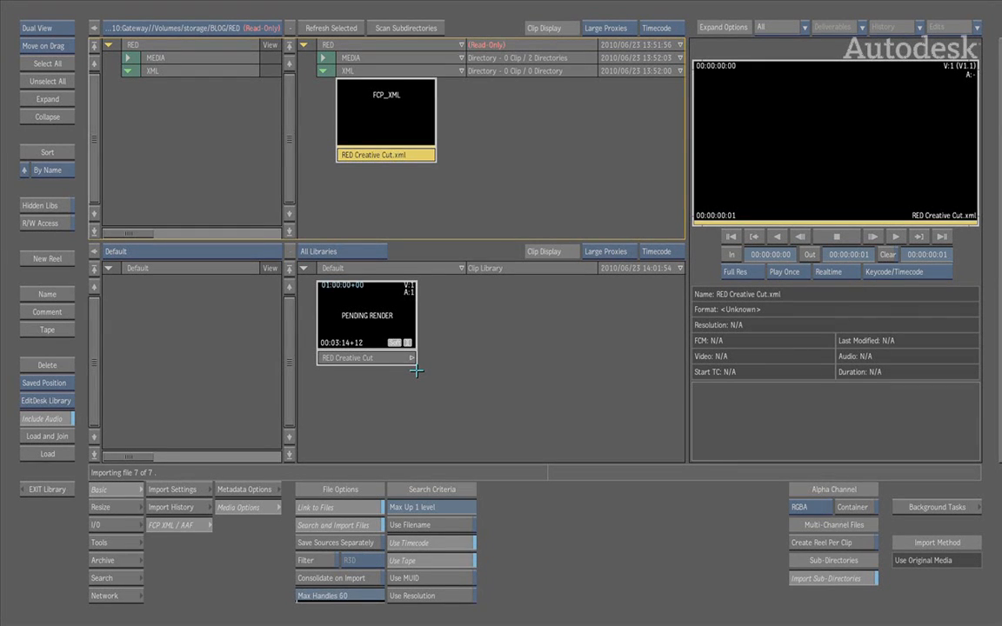
Load the imported RED Creative Cut sequence onto the EditDesk and place it in the record area
click(352, 358)
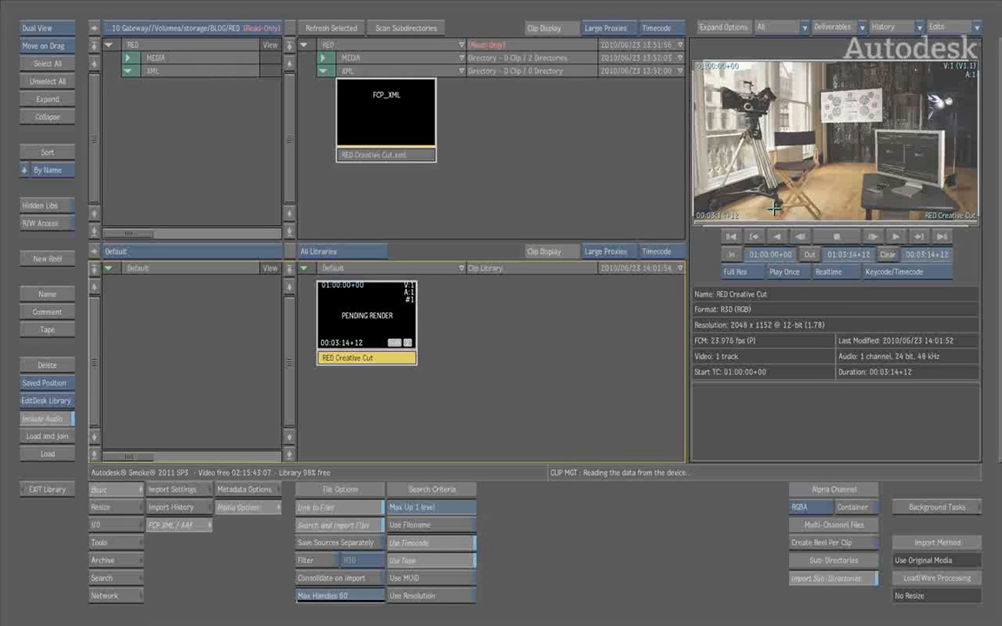
click(54, 454)
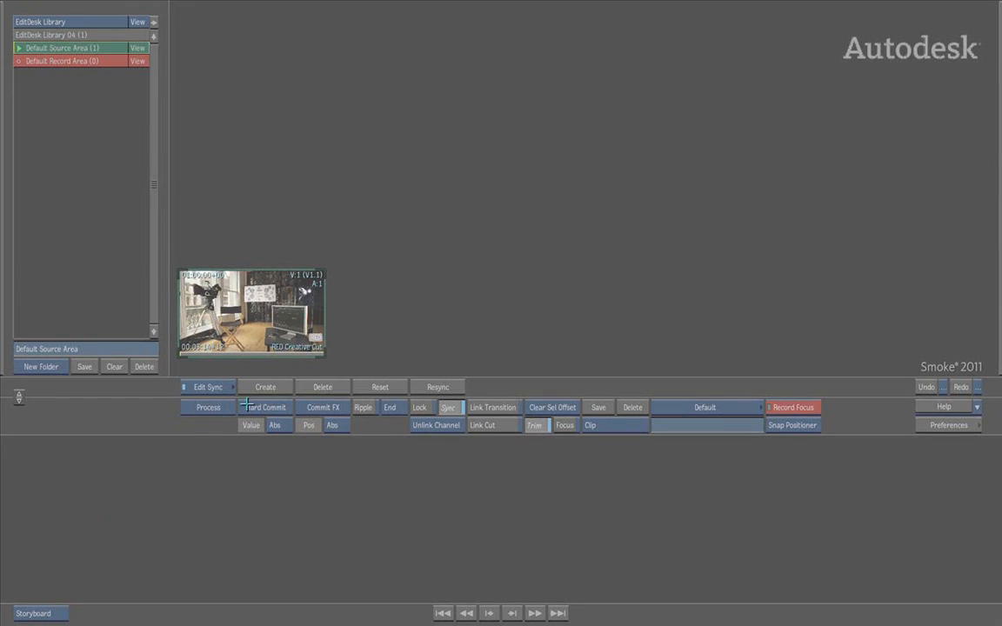
drag(233, 292, 502, 539)
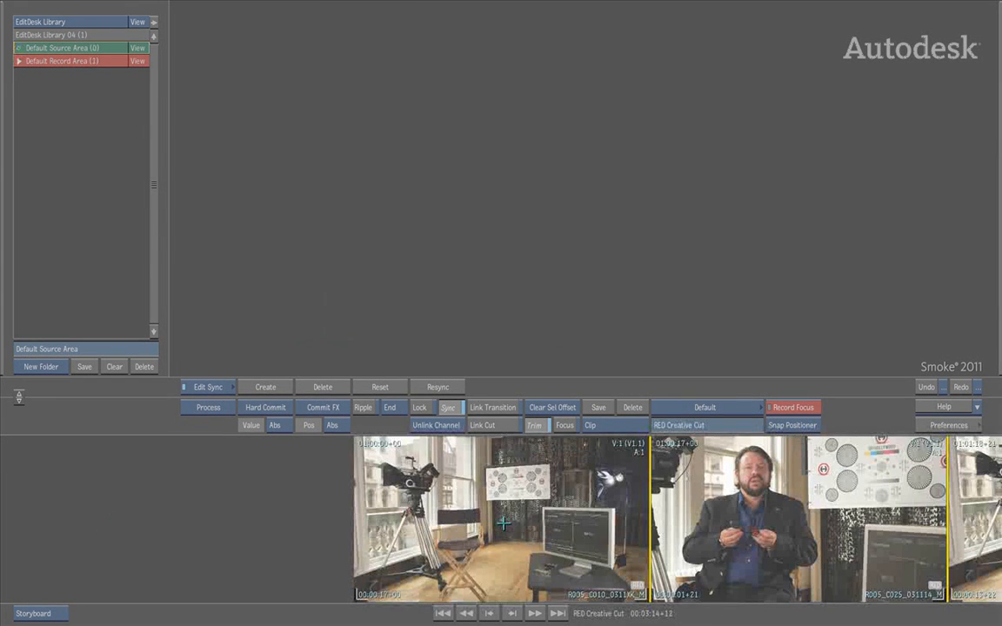
Show the record timeline and inspect the source media information of segment R005_C025_031114_M
key(t)
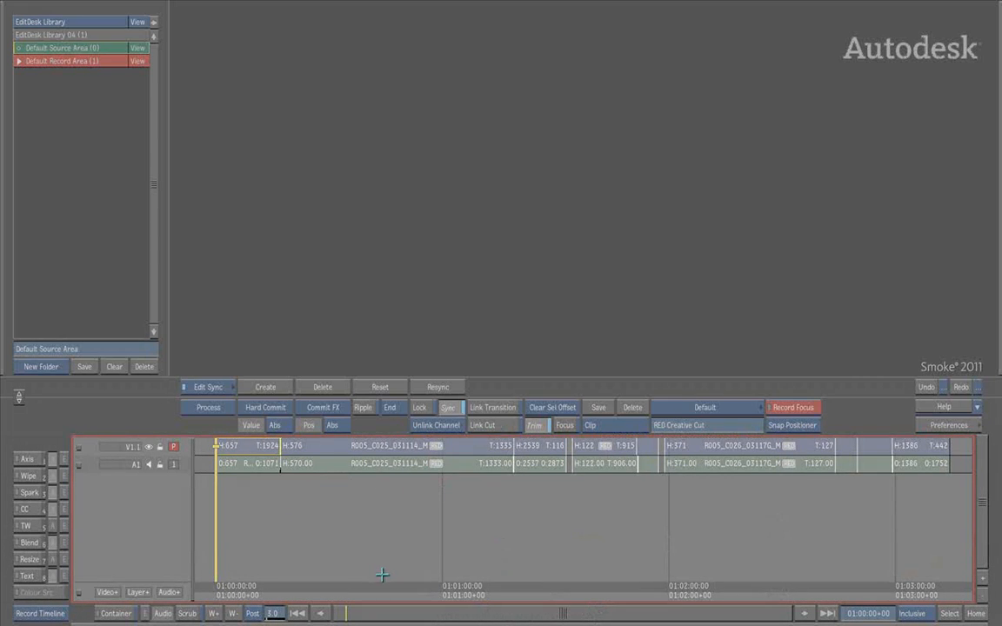
alt+click(409, 446)
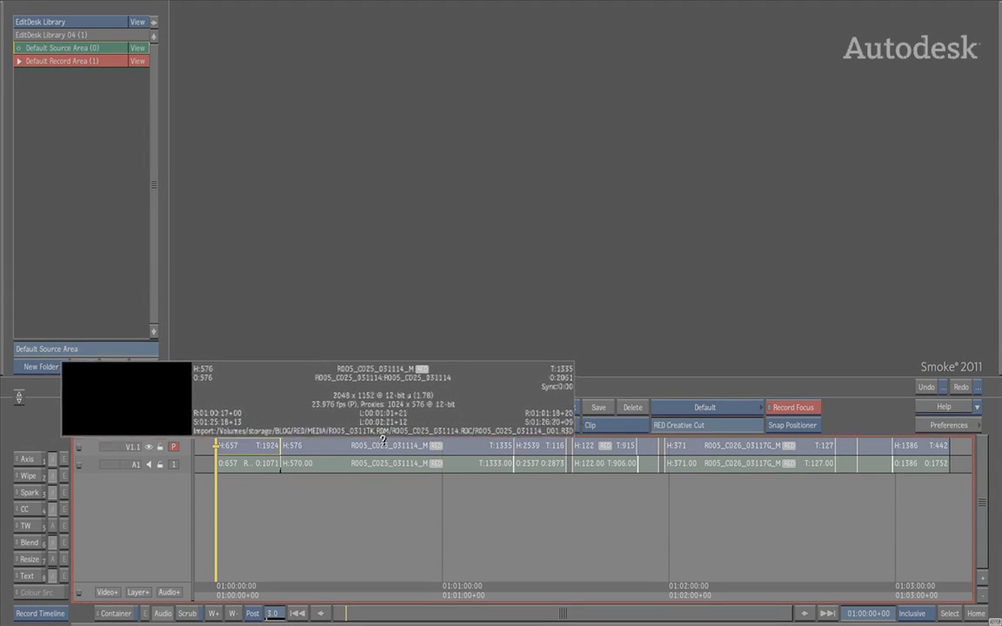
key(Escape)
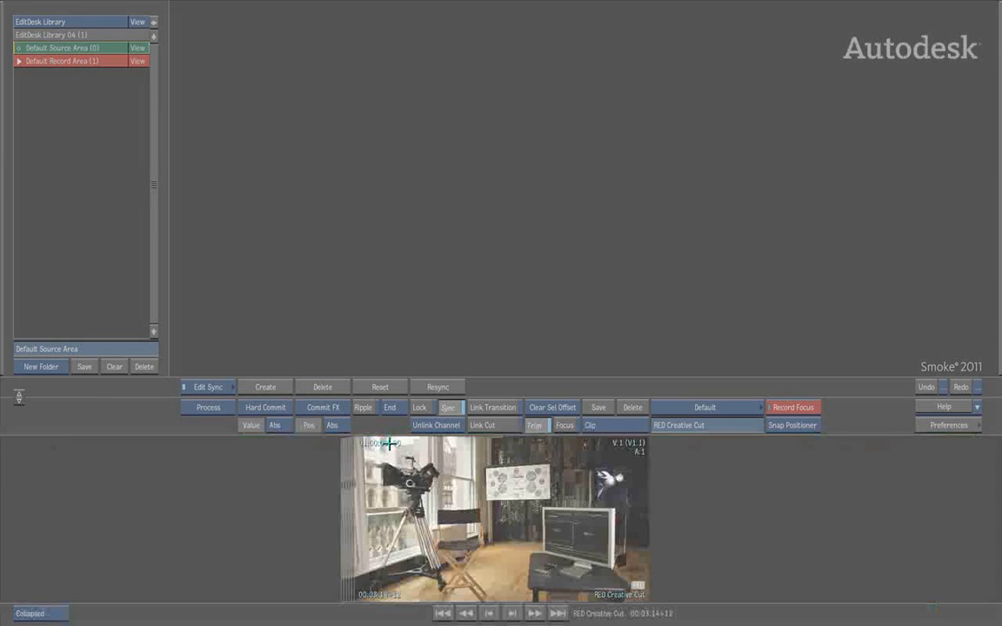
Check the clip information of the collapsed RED Creative Cut sequence and open it in the record player with its timeline
alt+click(461, 501)
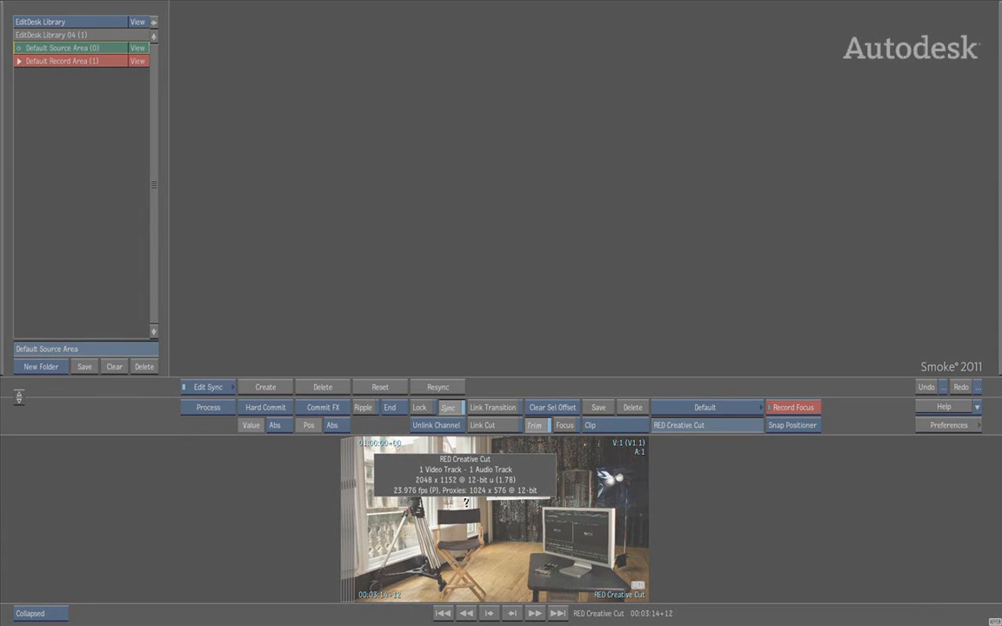
click(461, 502)
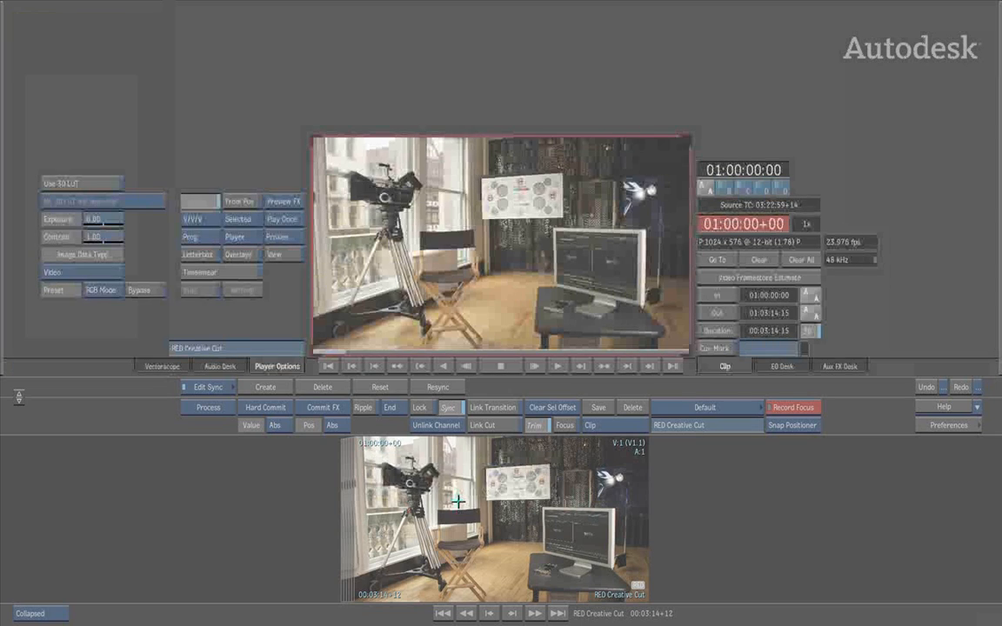
click(461, 502)
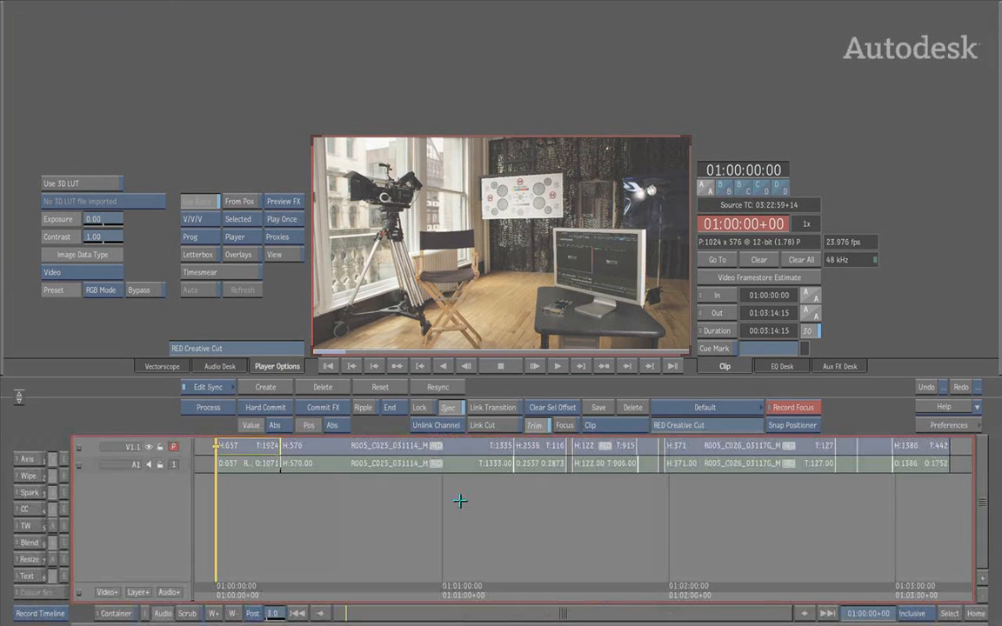